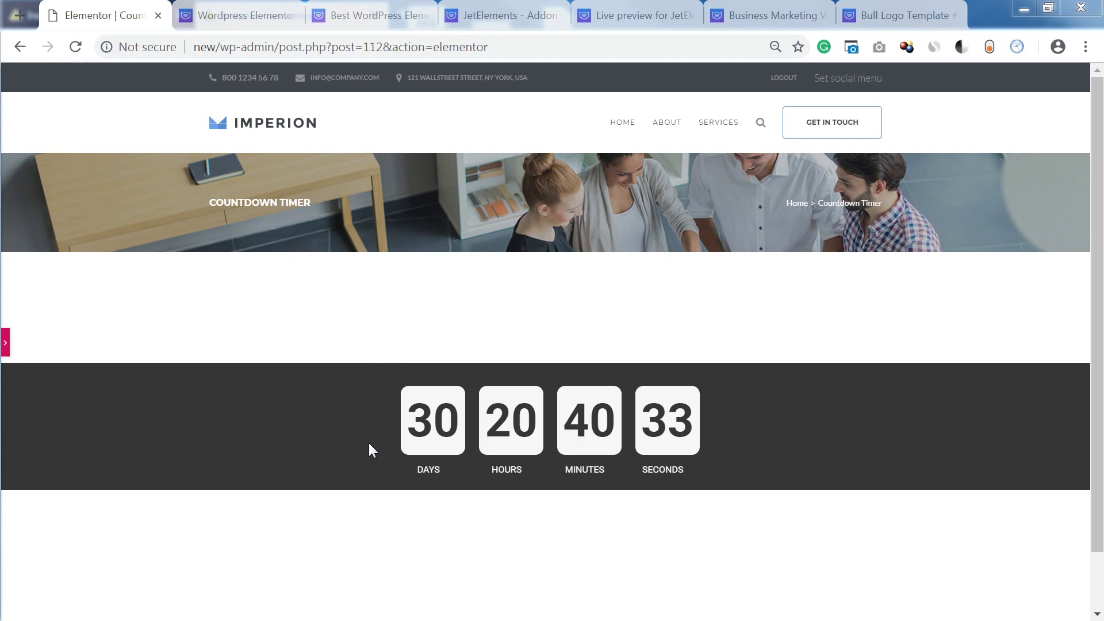
# - Look over the JetElements product page and the Elementor plugin and marketplace pages, then the JetElements live preview
pyautogui.click(493, 17)
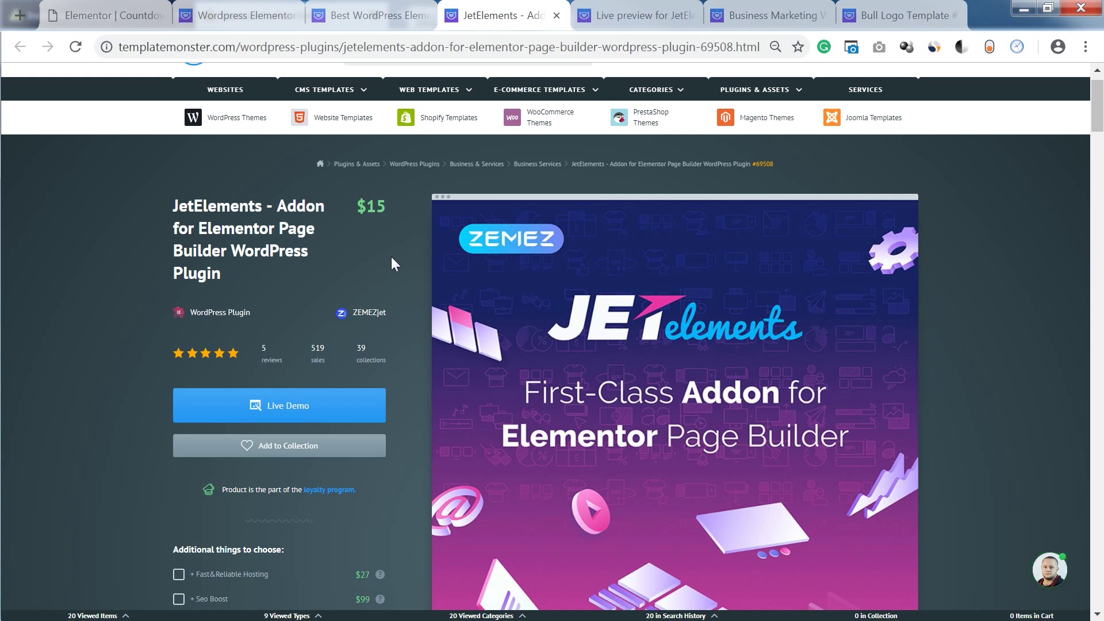
pyautogui.click(375, 21)
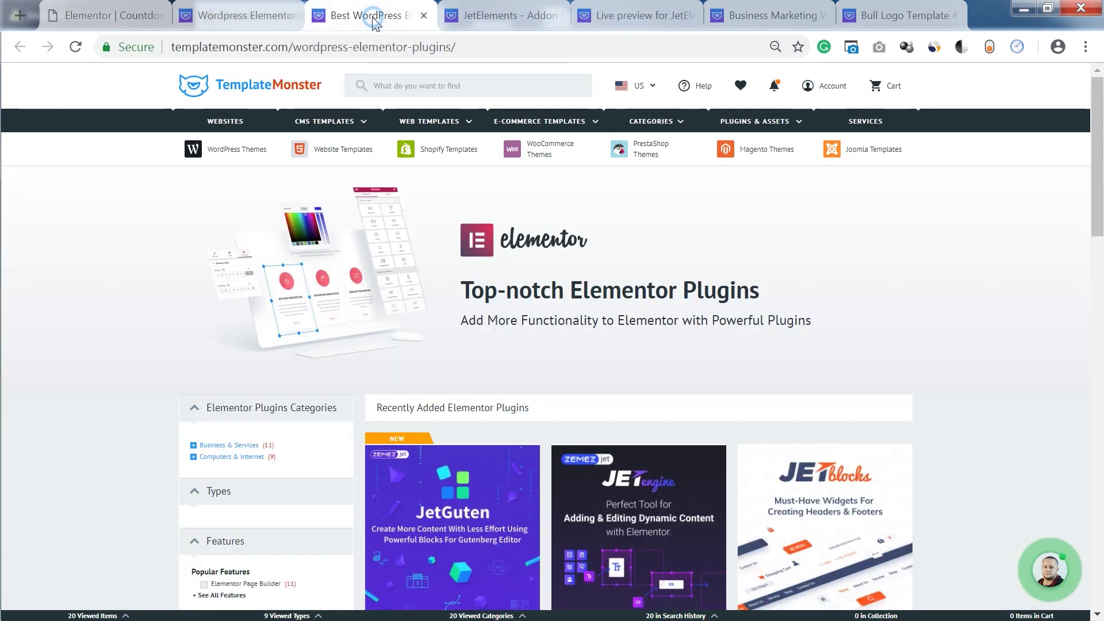
pyautogui.click(253, 17)
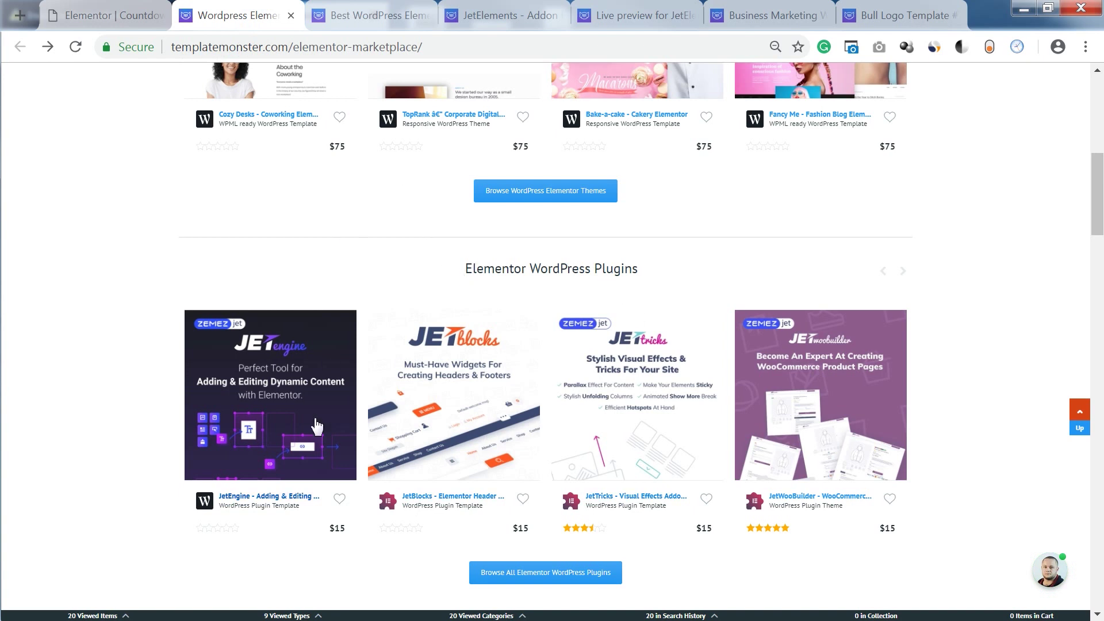
pyautogui.click(614, 17)
# - Go to the Countdown Timer demo from the Elements menu and scroll through its styled timers
pyautogui.scroll(20, 499, 350)
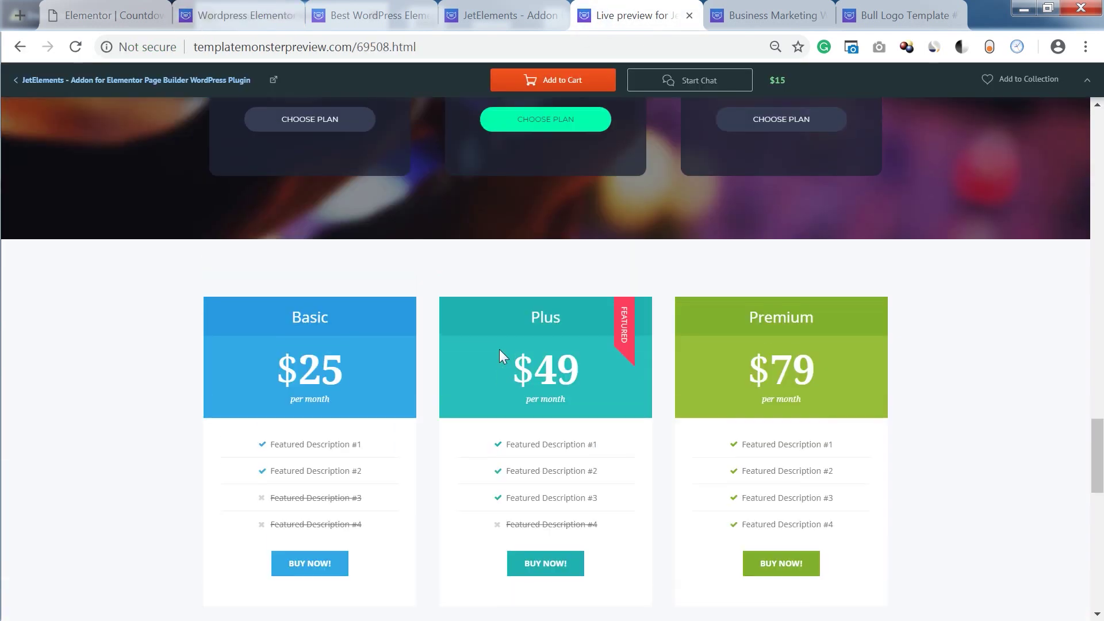
pyautogui.scroll(8, 499, 356)
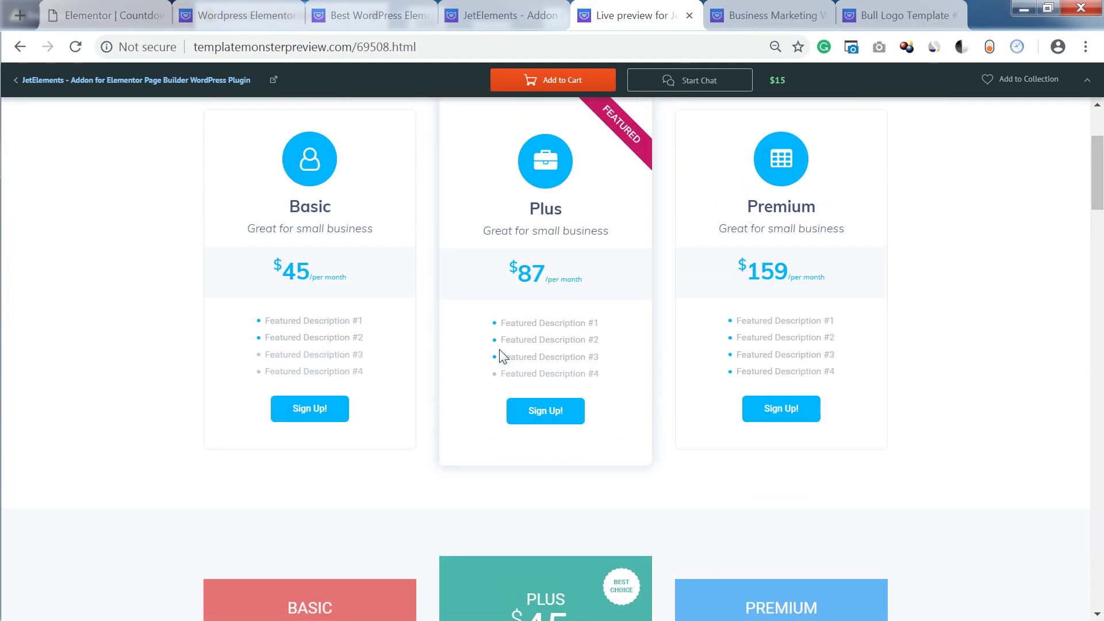
pyautogui.moveTo(511, 123)
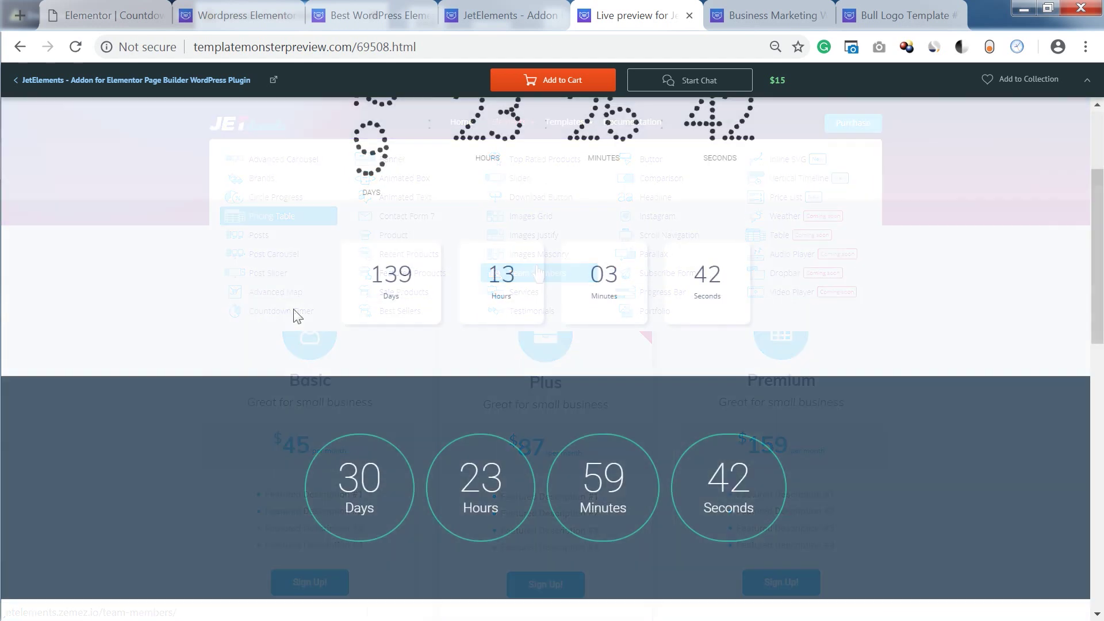
pyautogui.scroll(-4, 293, 310)
pyautogui.scroll(-3, 295, 314)
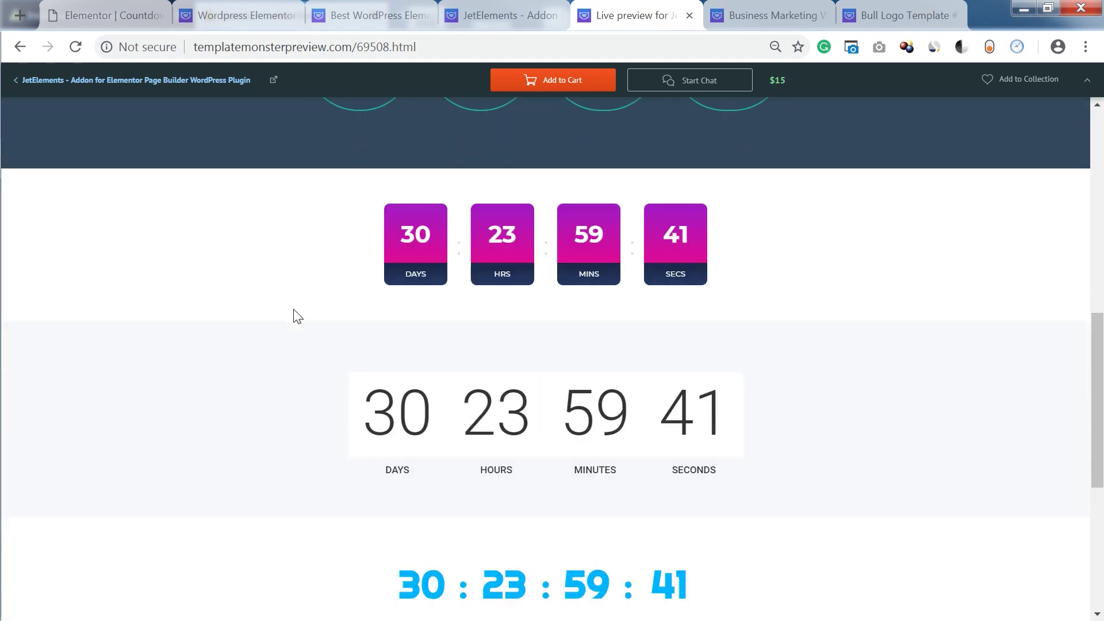
pyautogui.scroll(-3, 374, 322)
pyautogui.scroll(3, 399, 315)
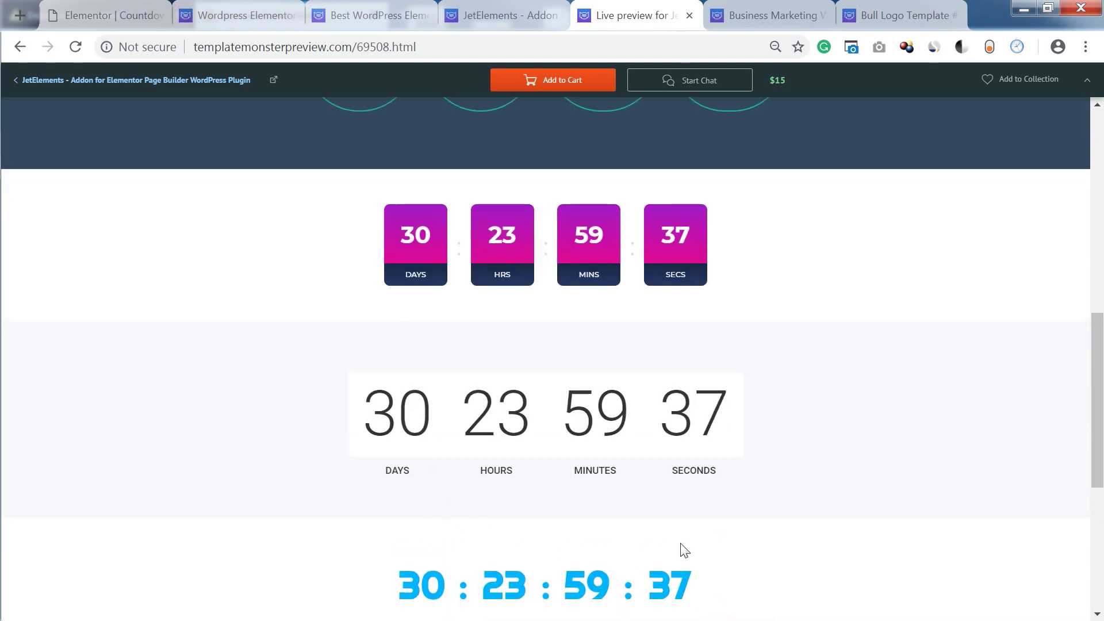
pyautogui.scroll(3, 685, 550)
# - Return to the Imperion Countdown Timer page in Elementor and show the widget panel
pyautogui.click(118, 15)
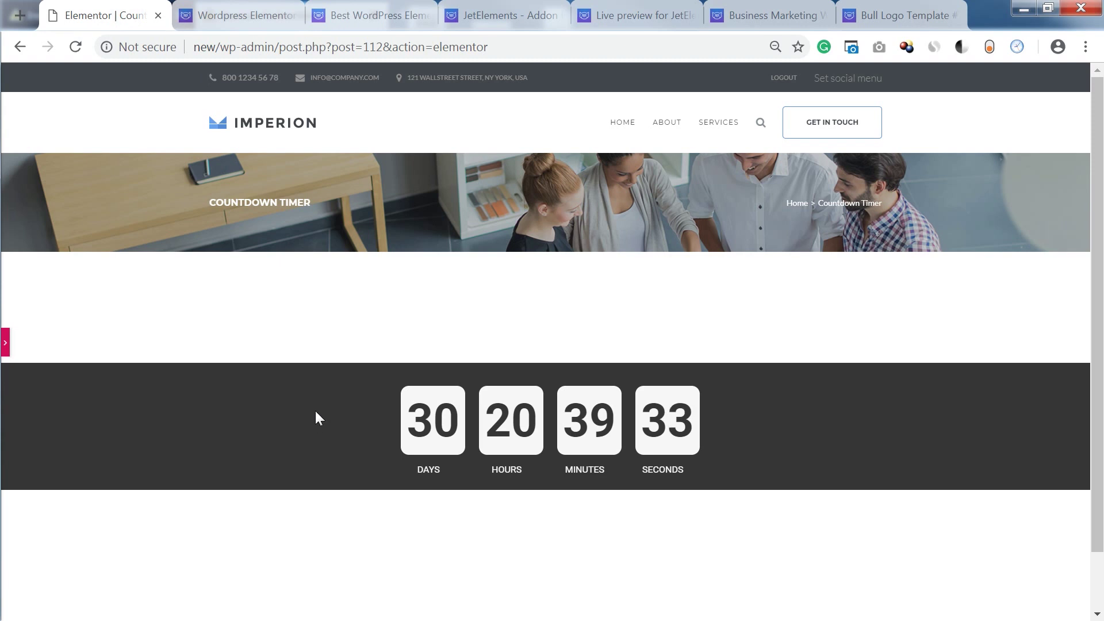
pyautogui.scroll(-2, 315, 411)
pyautogui.scroll(2, 315, 411)
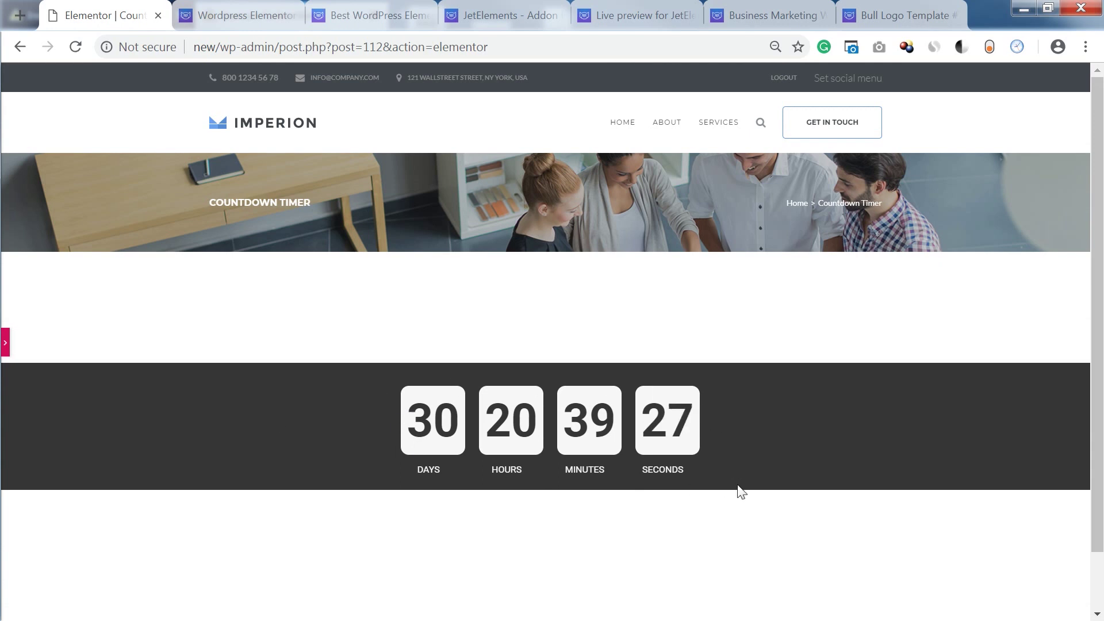
pyautogui.click(6, 350)
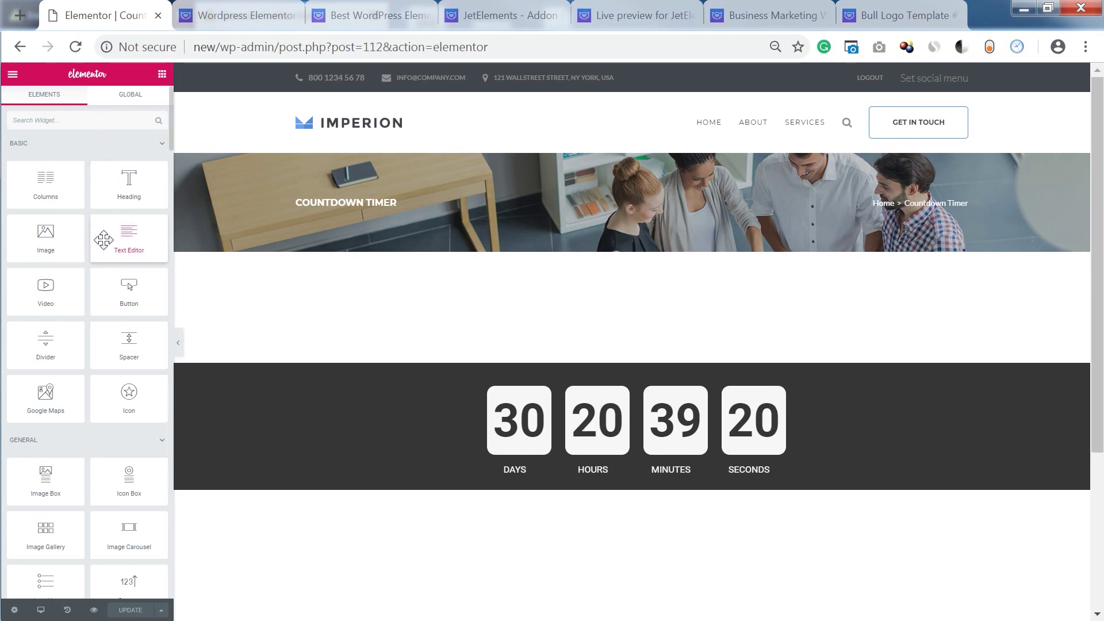
# - Search the widgets for 'tim' so Countdown Timer appears in the list
pyautogui.scroll(-3, 103, 236)
pyautogui.scroll(3, 103, 237)
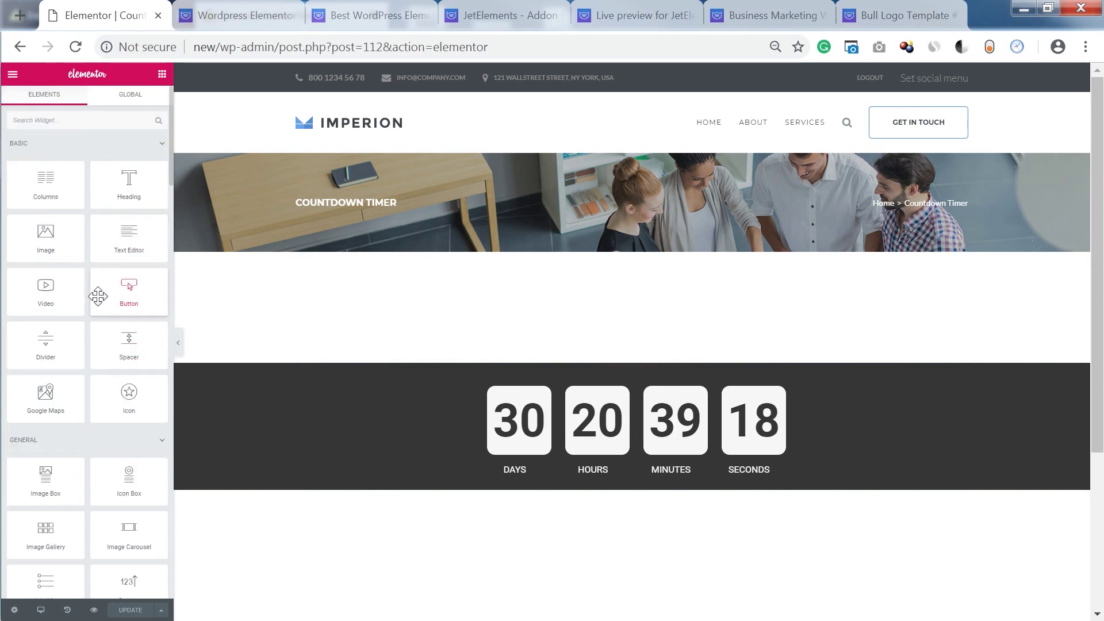
pyautogui.scroll(-10, 99, 299)
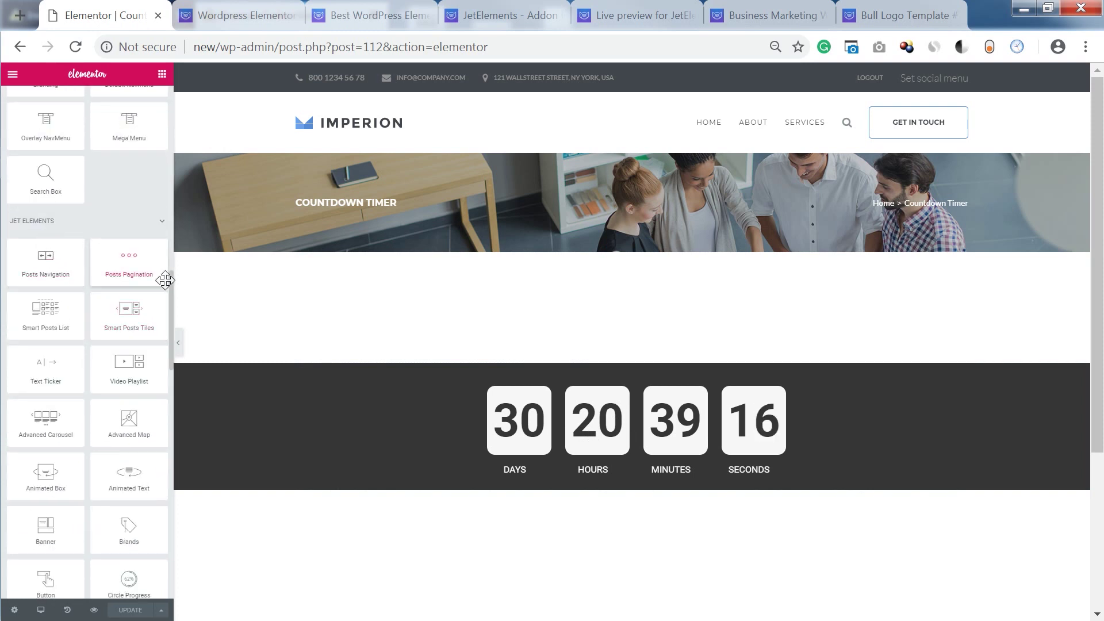
pyautogui.moveTo(169, 289); pyautogui.dragTo(119, 109)
pyautogui.scroll(-3, 168, 316)
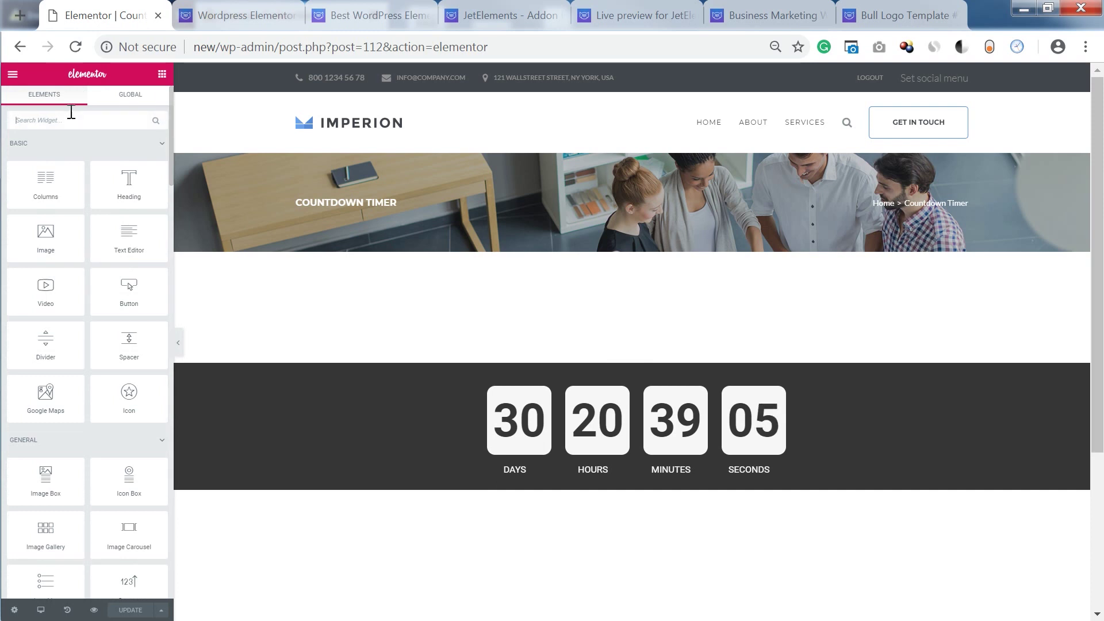
pyautogui.write('tim')
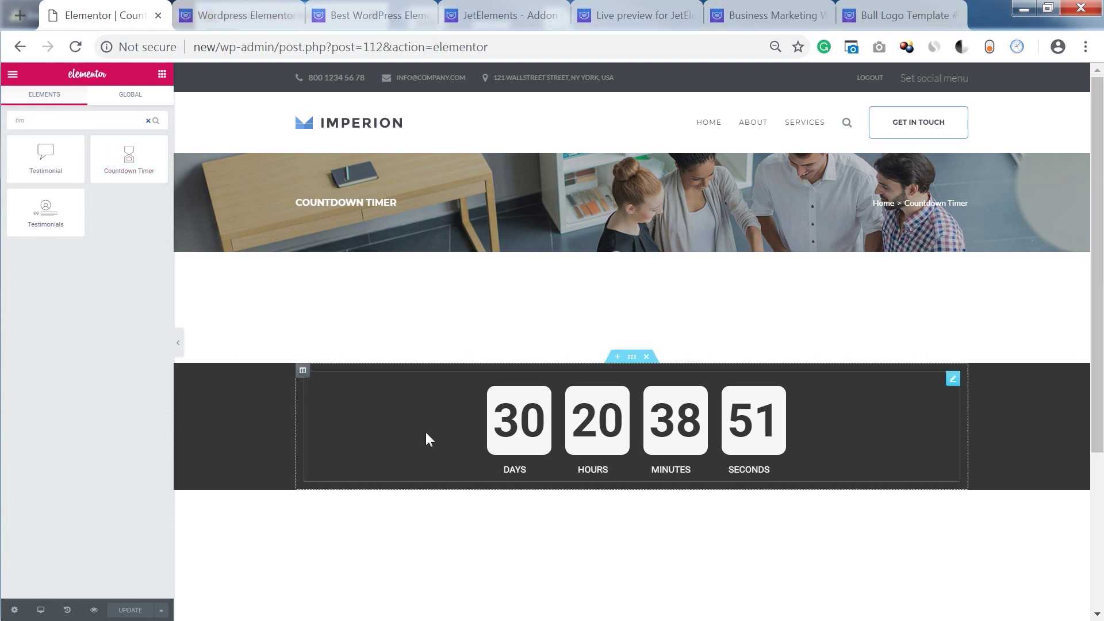
pyautogui.scroll(-3, 426, 432)
# - Drag the Countdown Timer widget into the empty section below the existing timer
pyautogui.moveTo(123, 164); pyautogui.dragTo(409, 519)
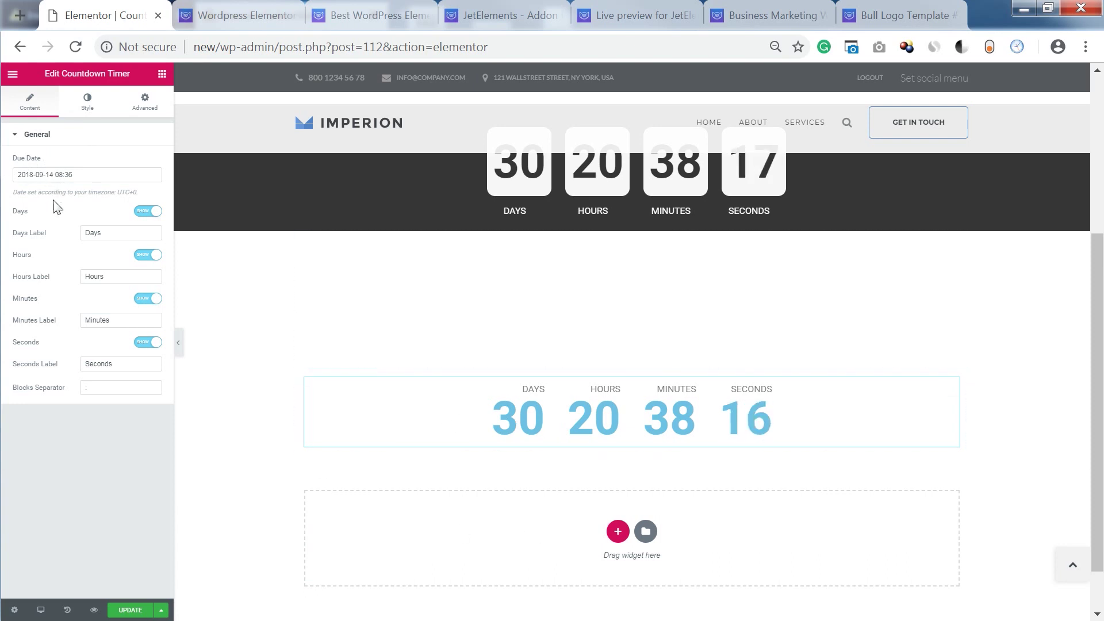
# - Hide the days block so the new countdown shows only hours, minutes and seconds
pyautogui.click(145, 212)
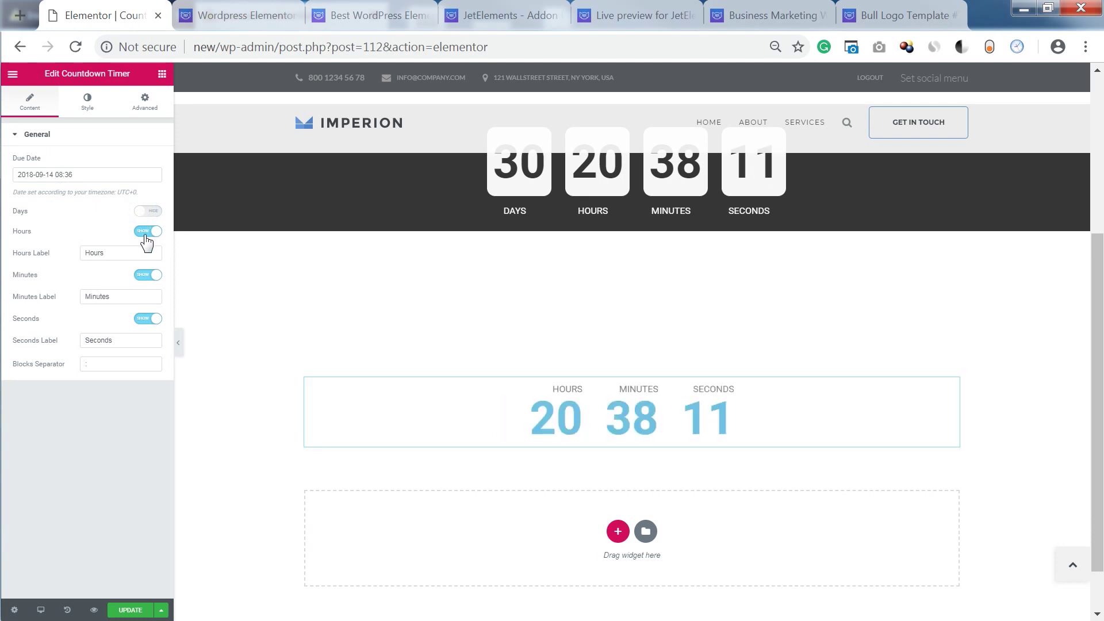
pyautogui.click(146, 237)
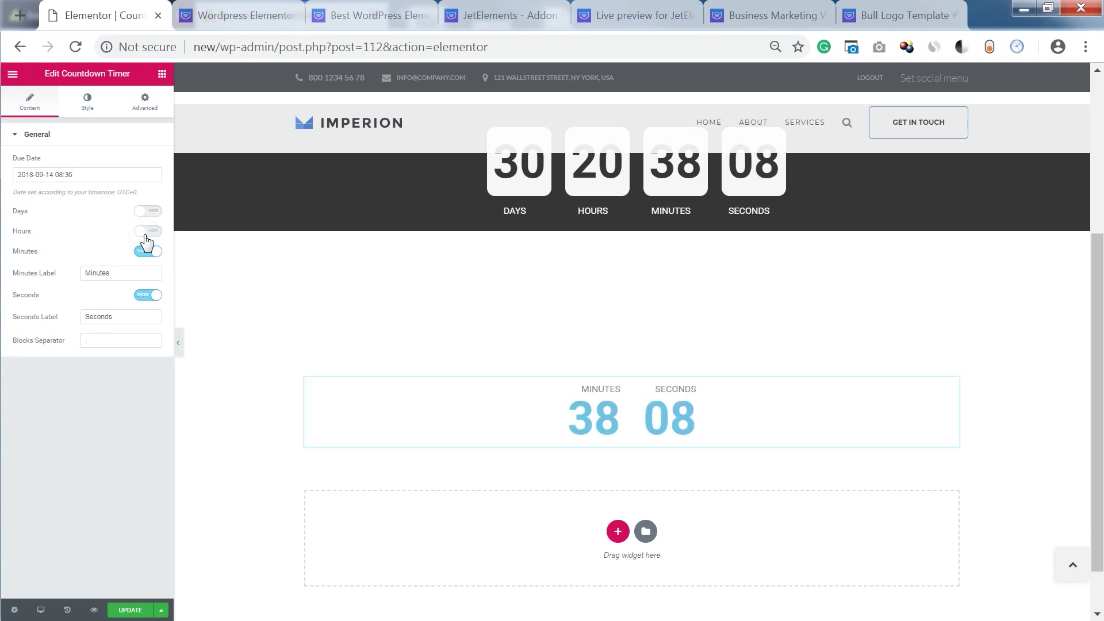
pyautogui.click(145, 234)
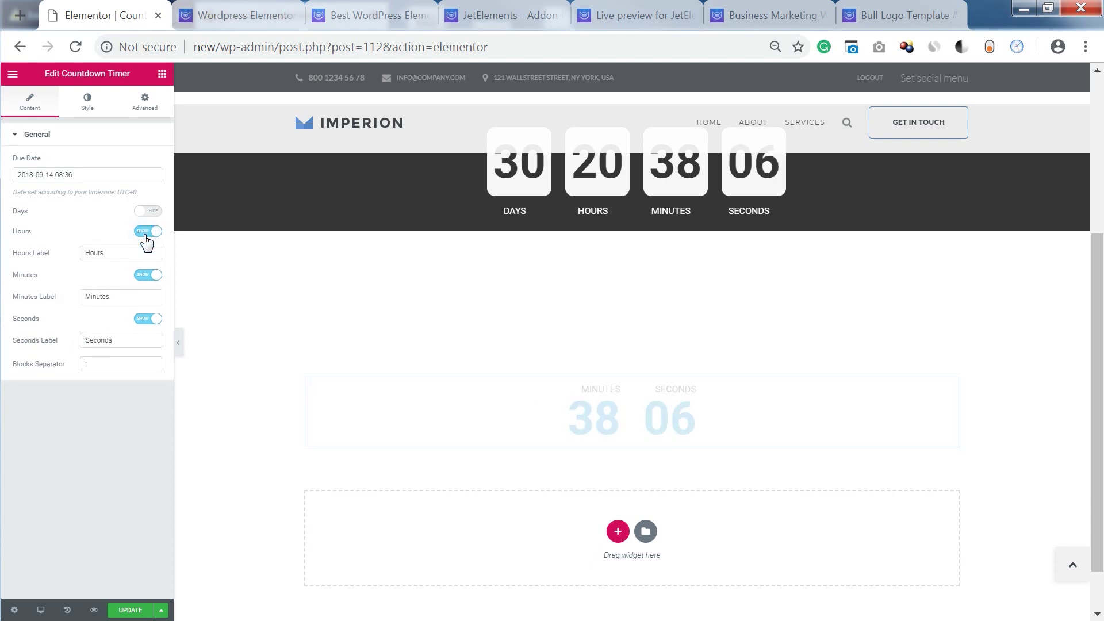
pyautogui.click(113, 367)
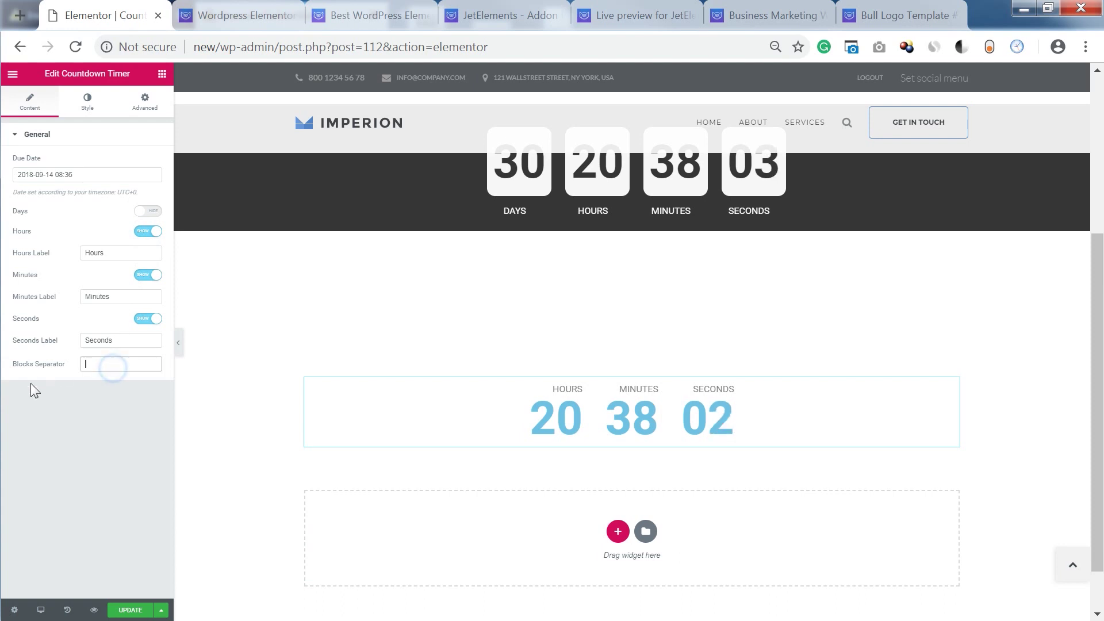
pyautogui.click(88, 364)
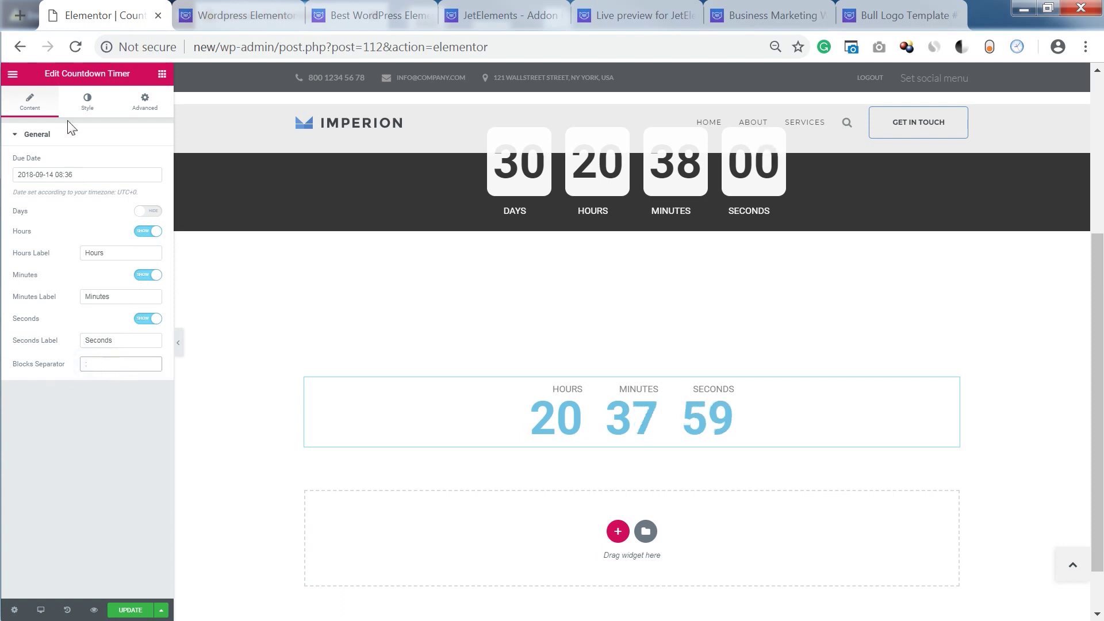
pyautogui.click(87, 105)
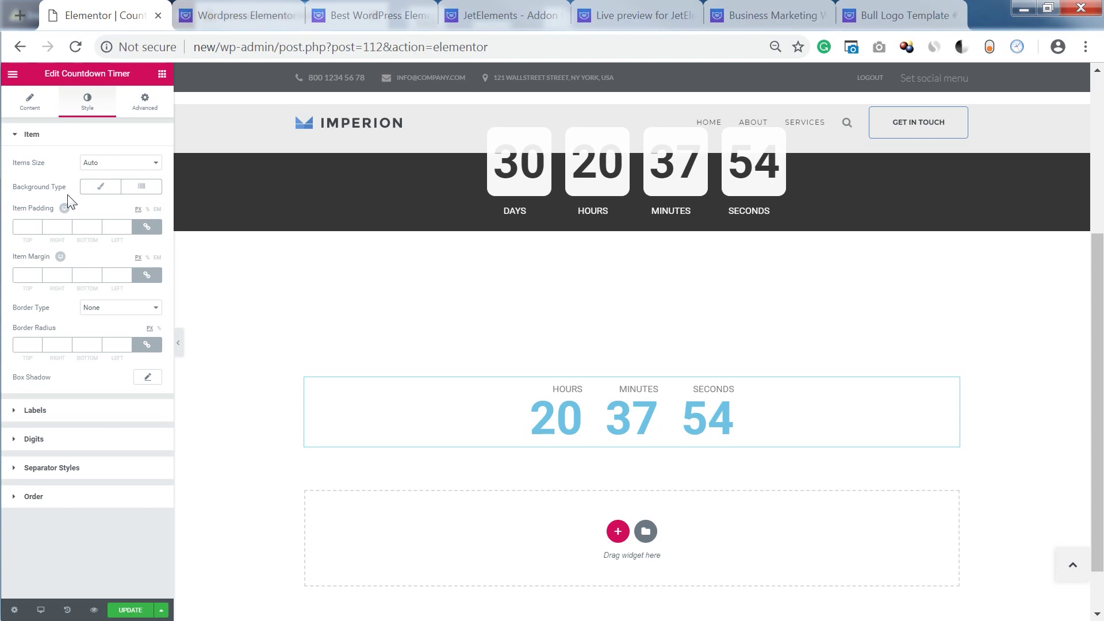
# - Try a light blue #6ec1e4 gradient background on the items, then remove the background
pyautogui.click(132, 190)
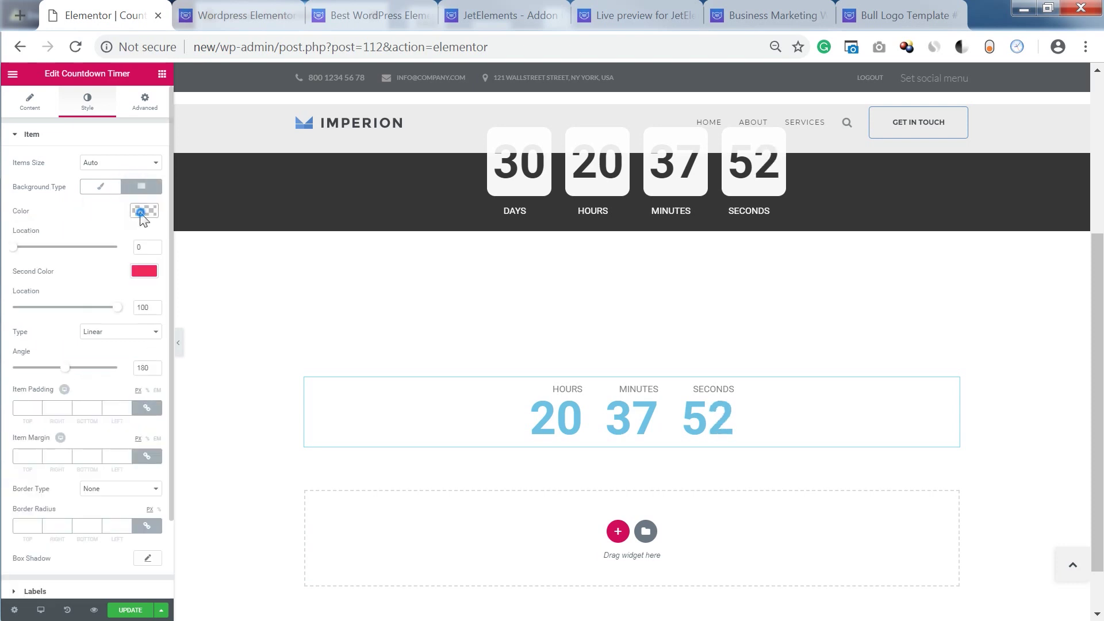
pyautogui.click(143, 212)
pyautogui.click(20, 347)
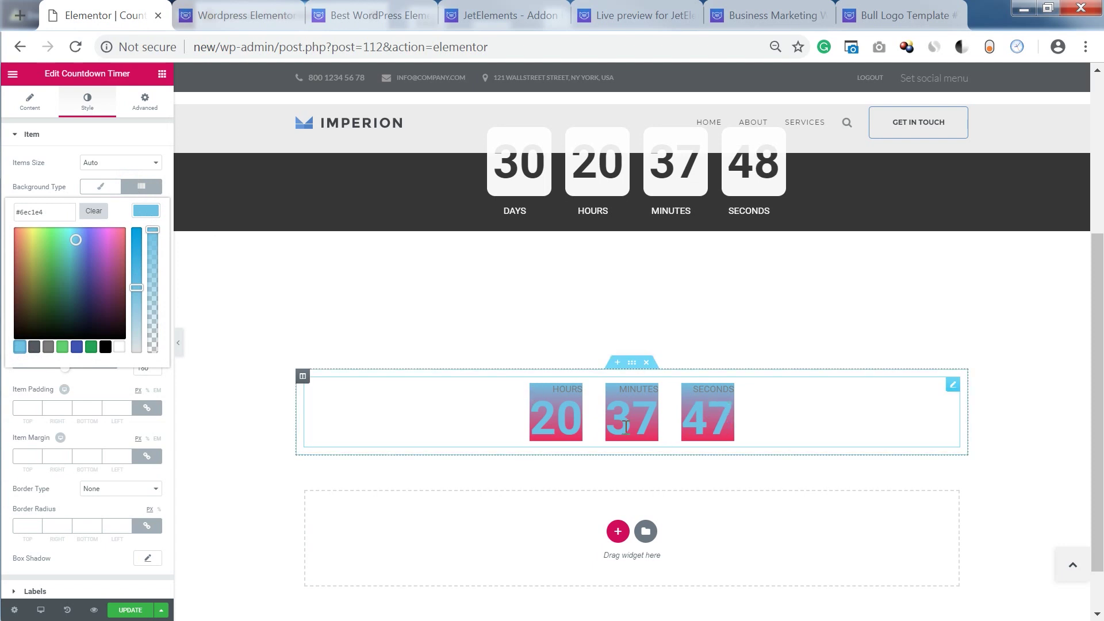
pyautogui.click(107, 192)
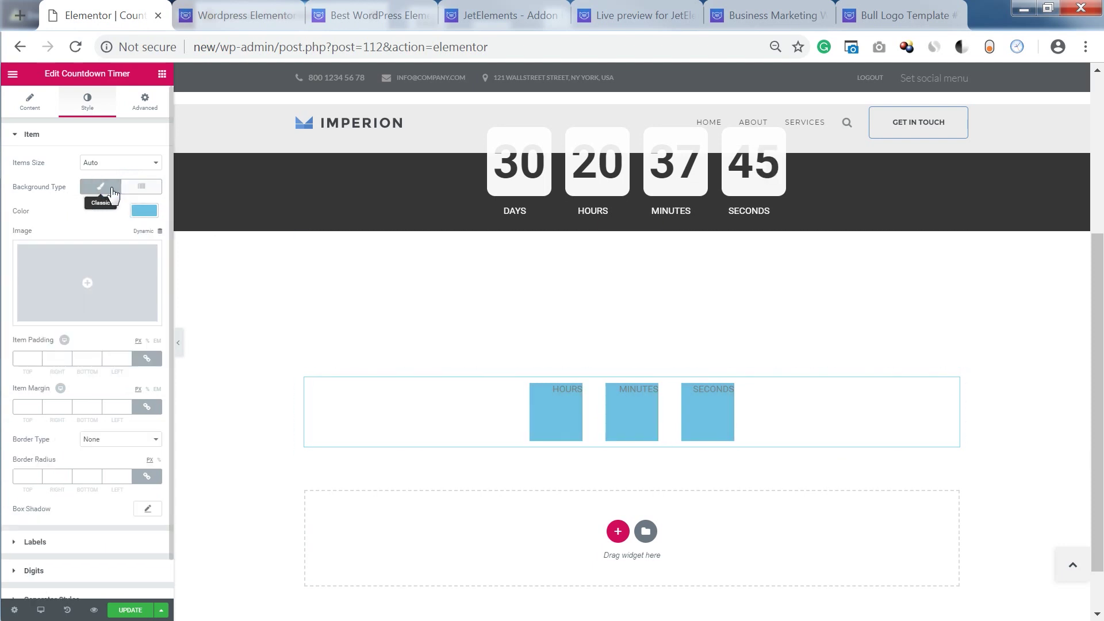
pyautogui.click(109, 193)
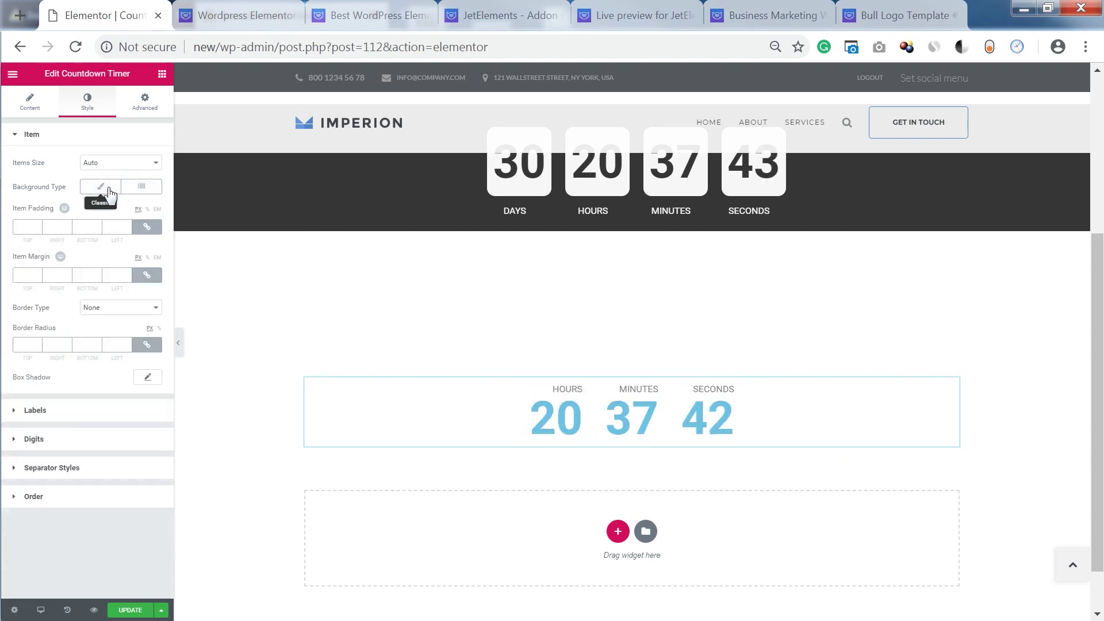
# - Set the item Border Type to Solid, then back to None
pyautogui.scroll(2, 242, 287)
pyautogui.scroll(-2, 189, 230)
pyautogui.click(121, 310)
pyautogui.click(115, 332)
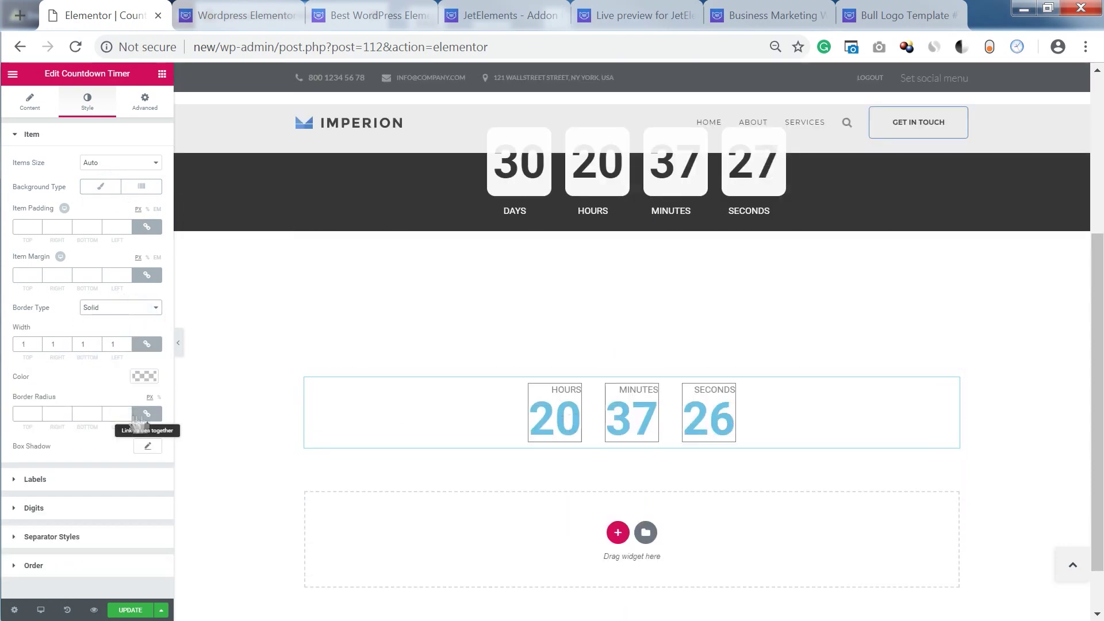
pyautogui.click(121, 307)
pyautogui.click(115, 325)
pyautogui.click(32, 135)
pyautogui.click(35, 163)
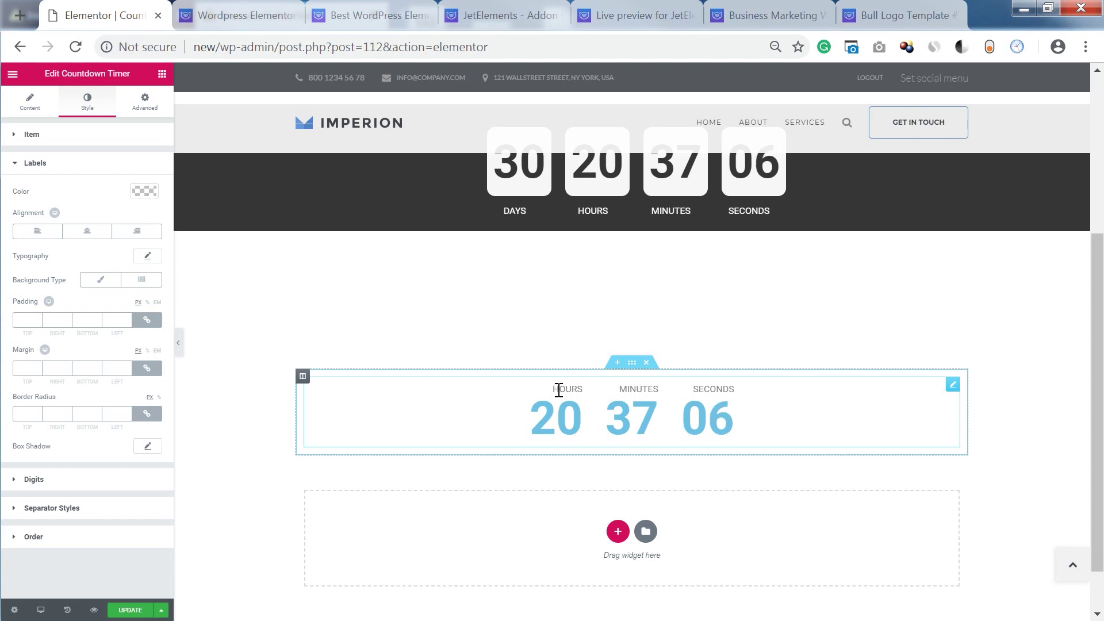
# - Set Label Order 2 and Digit Order 1 so labels sit below the digits
pyautogui.click(74, 163)
pyautogui.click(64, 252)
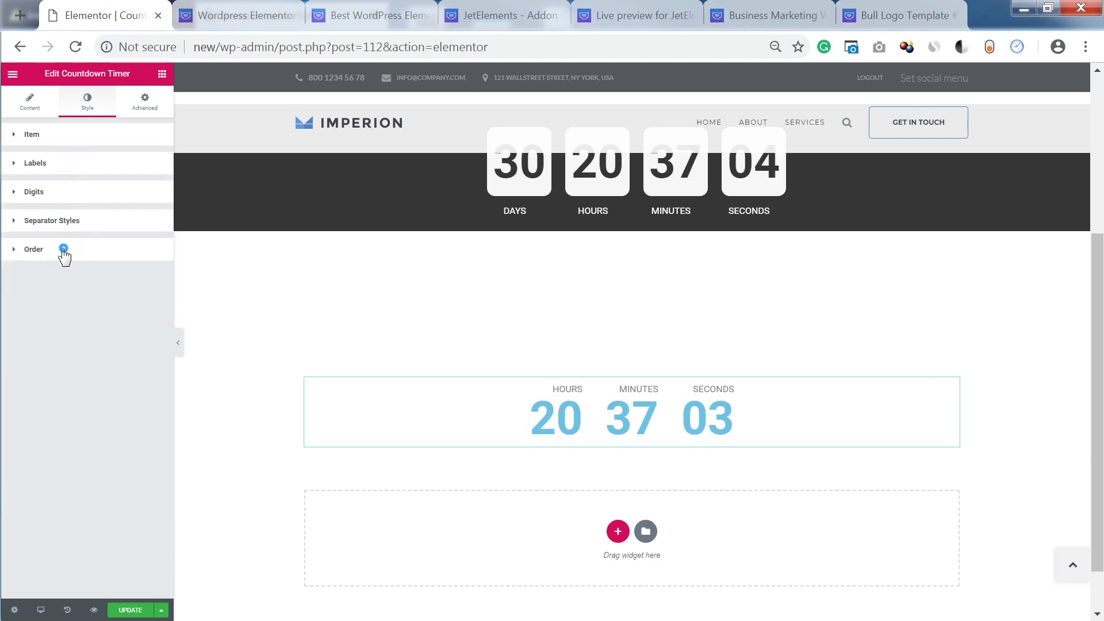
pyautogui.click(154, 279)
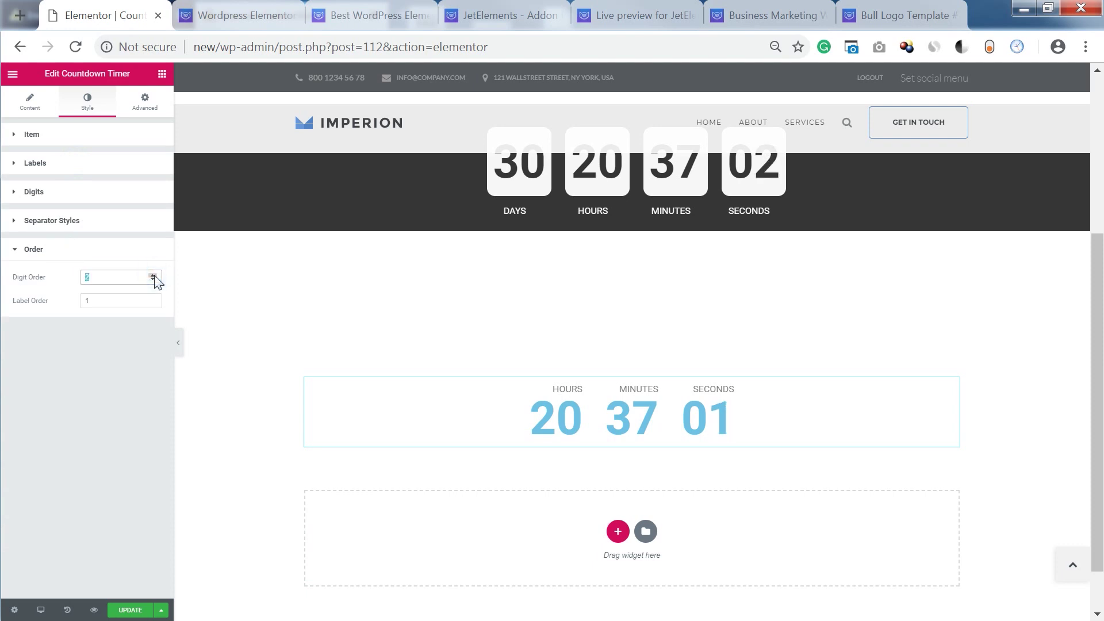
pyautogui.click(153, 299)
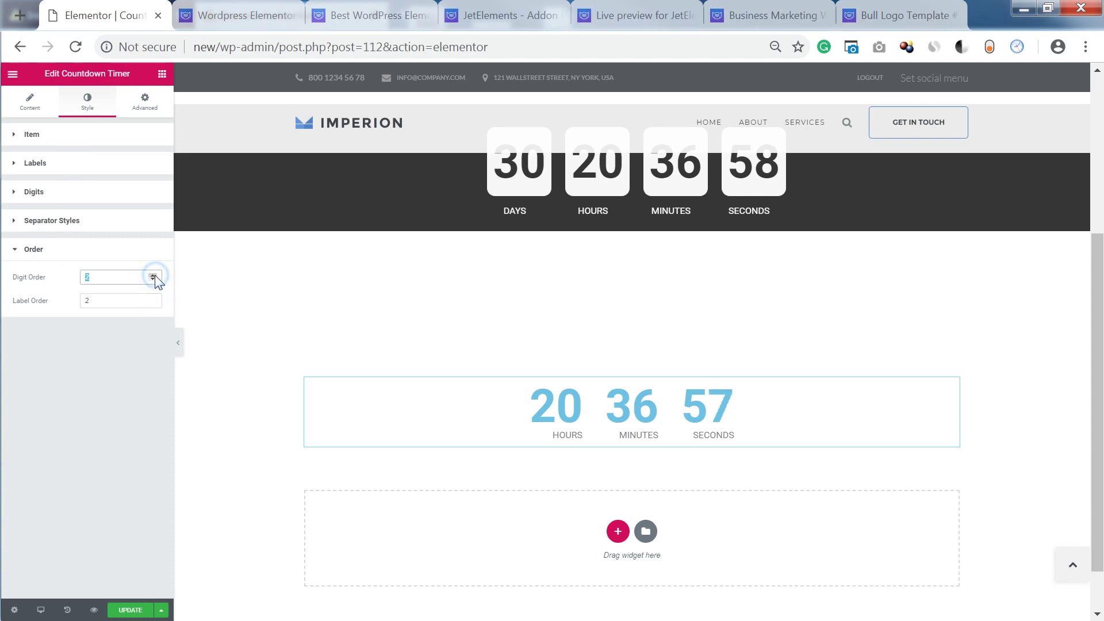
pyautogui.click(154, 279)
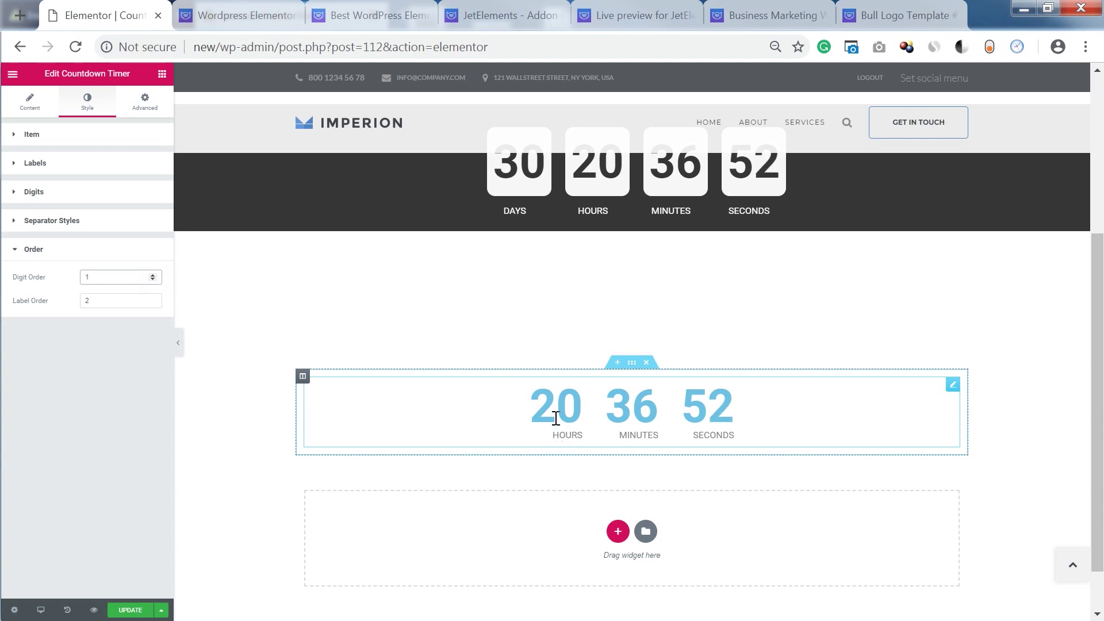
# - Make the countdown labels light blue with a 23 px text size
pyautogui.click(63, 163)
pyautogui.click(146, 191)
pyautogui.click(105, 328)
pyautogui.click(19, 328)
pyautogui.click(146, 190)
pyautogui.click(147, 255)
pyautogui.click(32, 327)
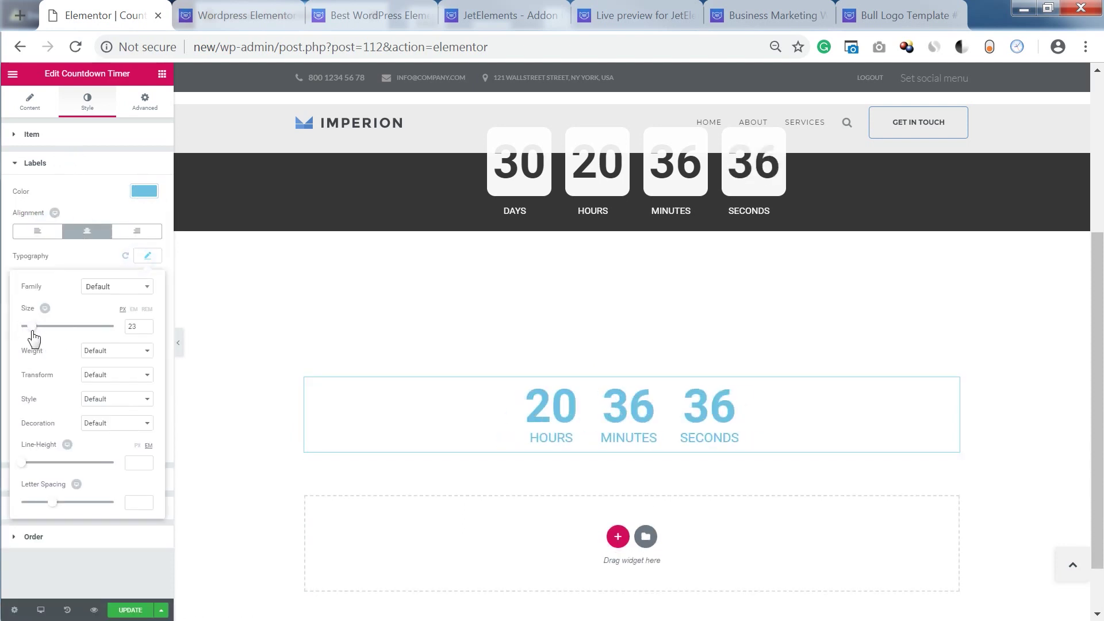
pyautogui.click(147, 256)
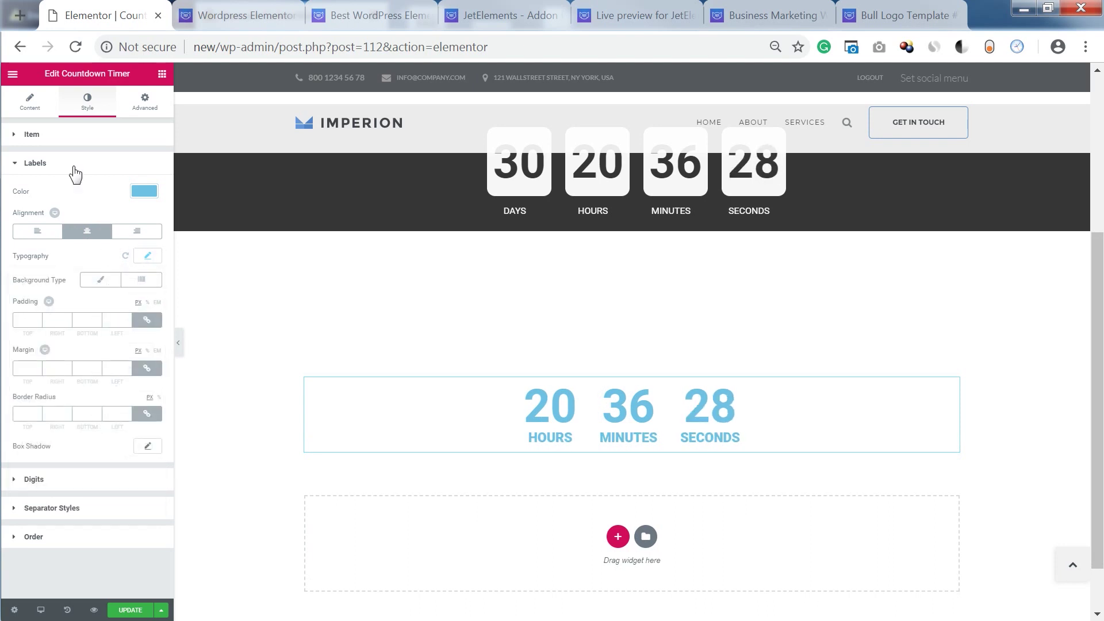
# - Choose a blue colour for the countdown digits
pyautogui.click(73, 167)
pyautogui.click(47, 195)
pyautogui.click(145, 220)
# - Tune the digit colour to #009ee2 and set the digit size to 86 px
pyautogui.moveTo(136, 287); pyautogui.dragTo(141, 207)
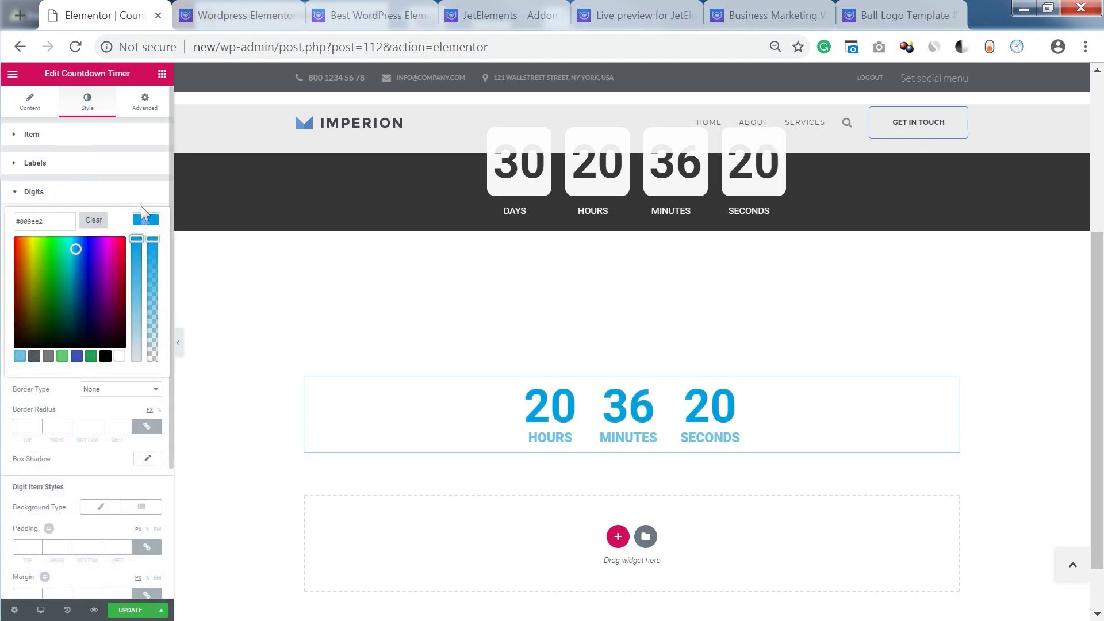
pyautogui.click(34, 191)
pyautogui.click(35, 191)
pyautogui.click(148, 244)
pyautogui.click(61, 315)
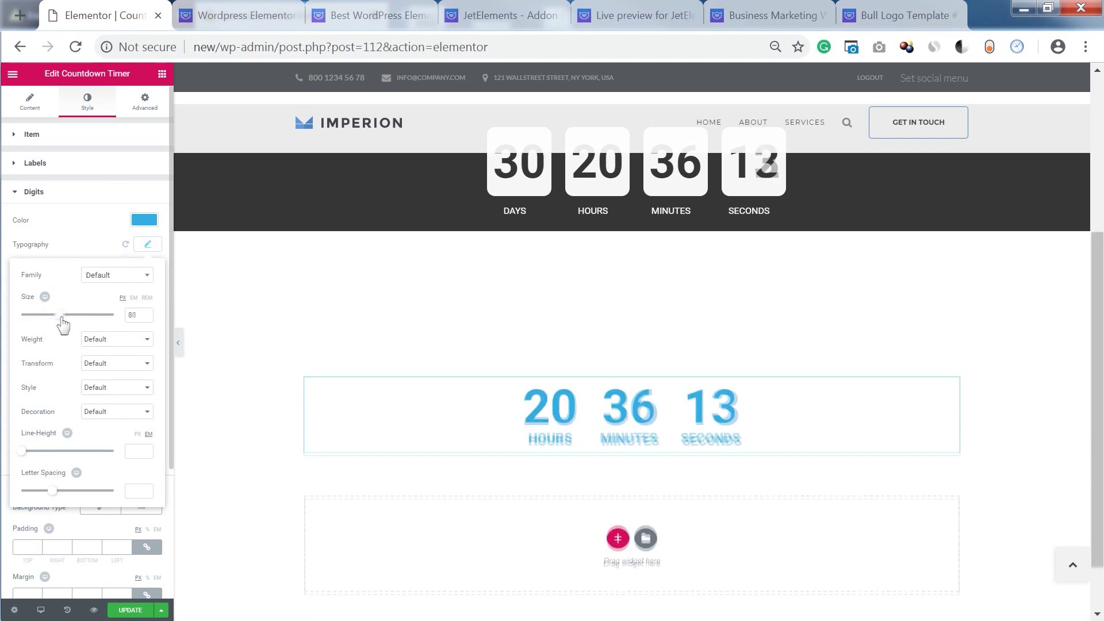
pyautogui.scroll(-2, 94, 290)
# - Try a white gradient background on the digits, then remove it
pyautogui.click(140, 182)
pyautogui.click(146, 206)
pyautogui.click(119, 343)
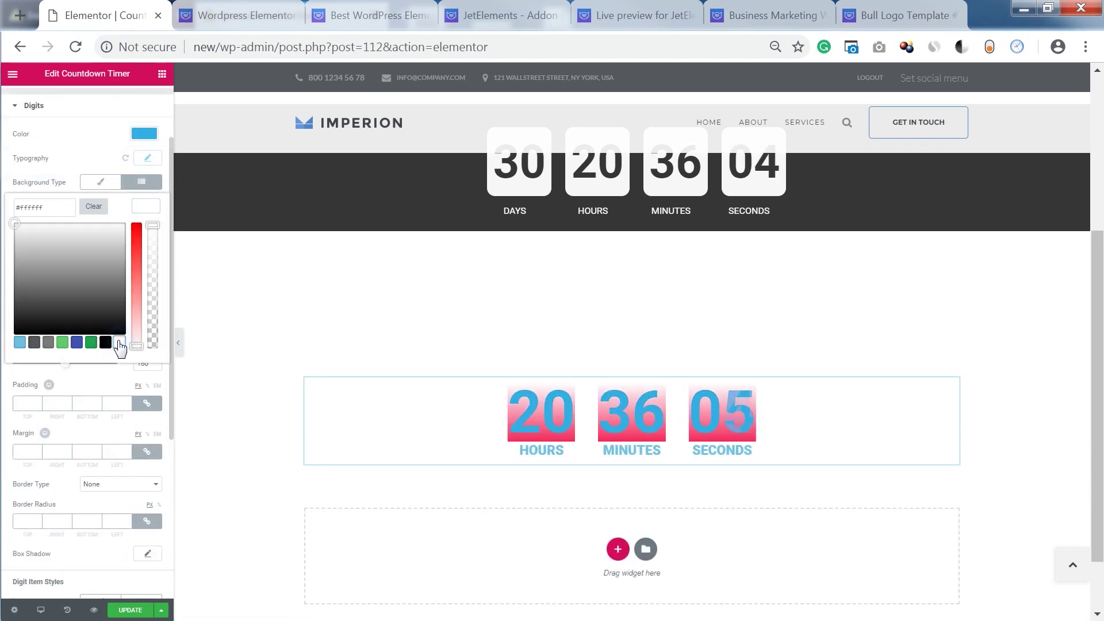
pyautogui.click(140, 182)
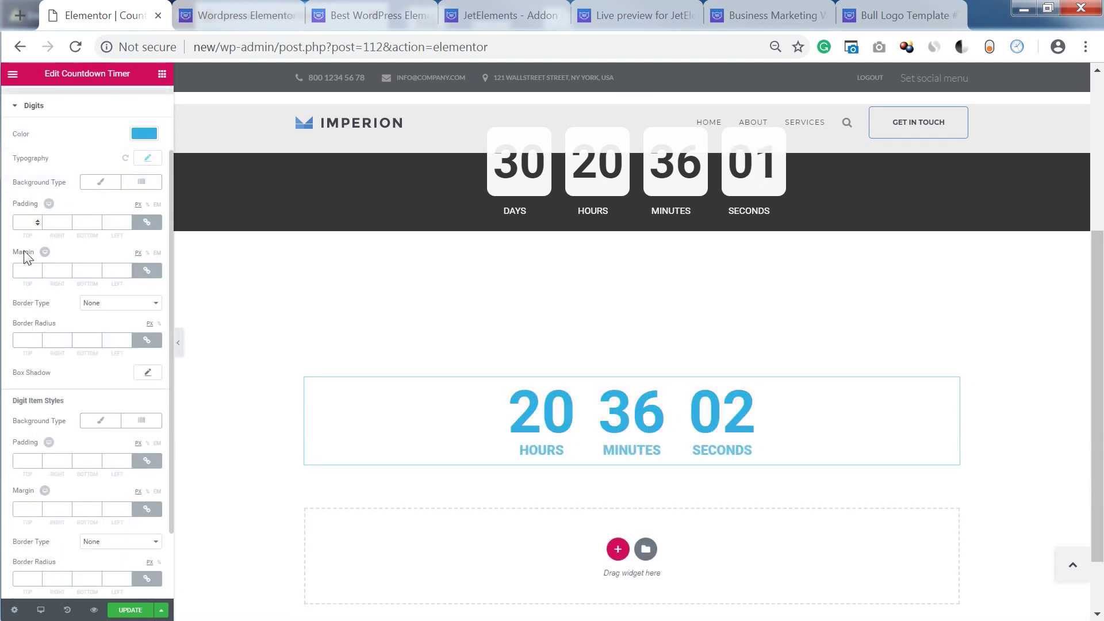
pyautogui.scroll(-2, 76, 374)
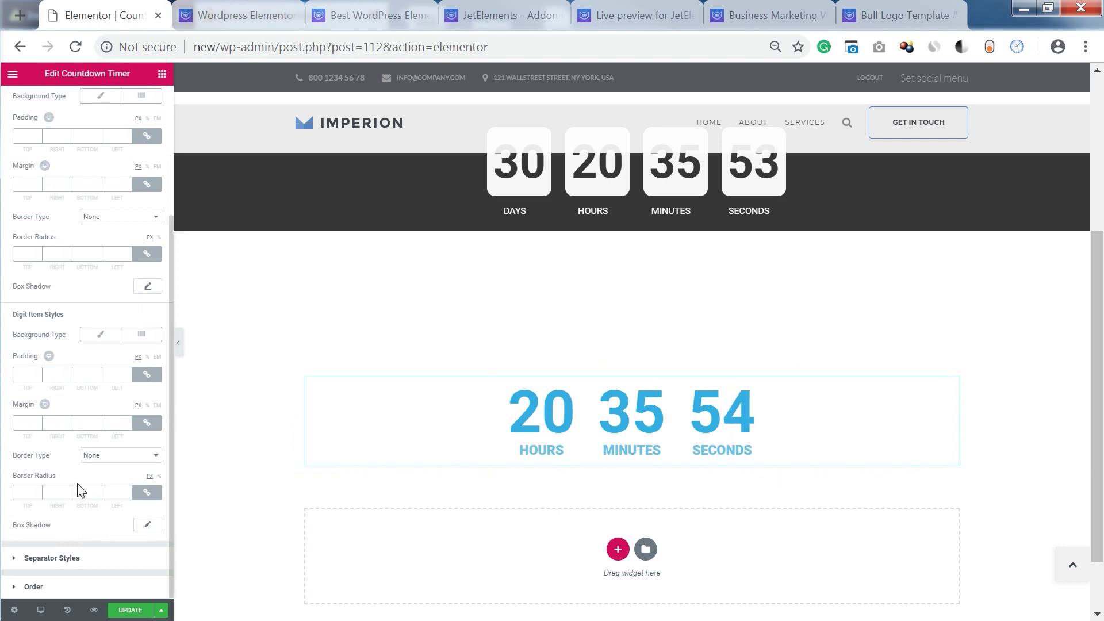
pyautogui.scroll(2, 80, 488)
pyautogui.scroll(2, 78, 418)
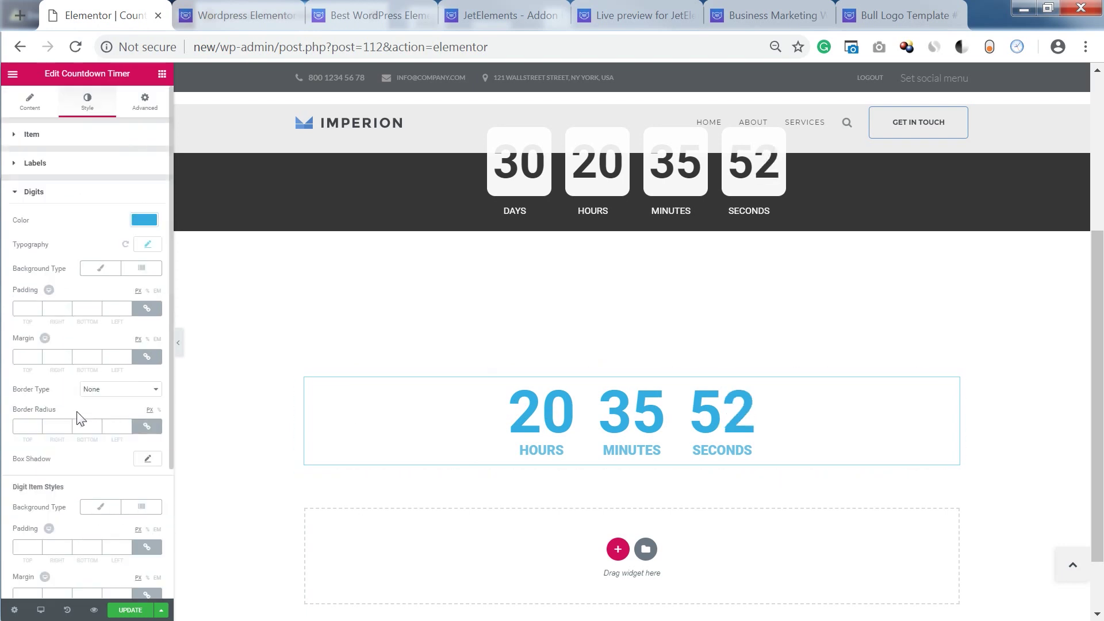
pyautogui.click(79, 194)
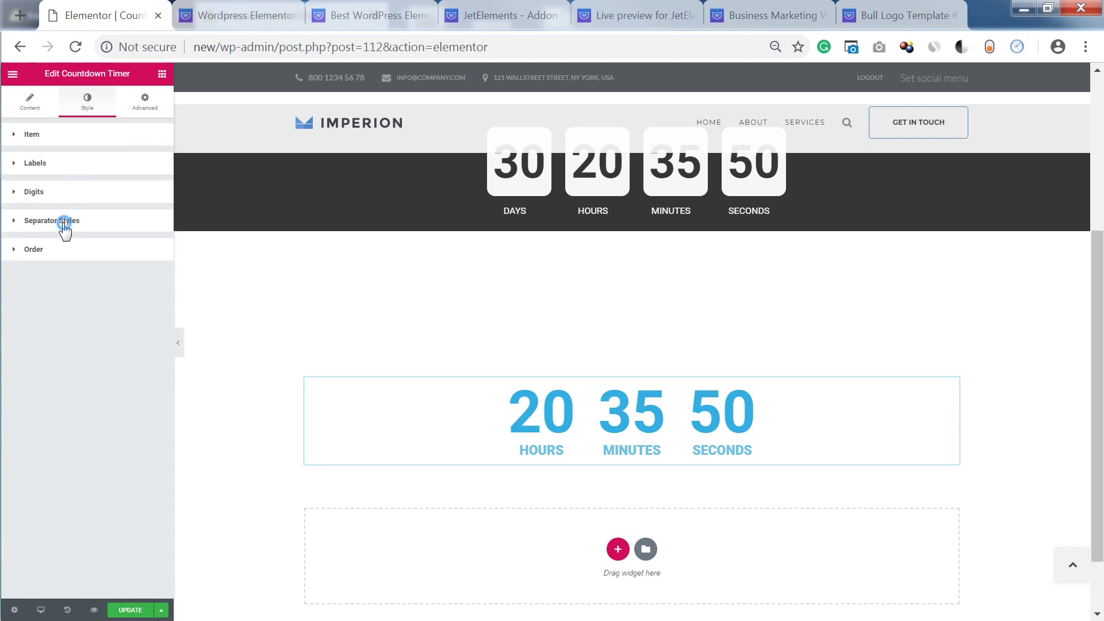
pyautogui.click(64, 224)
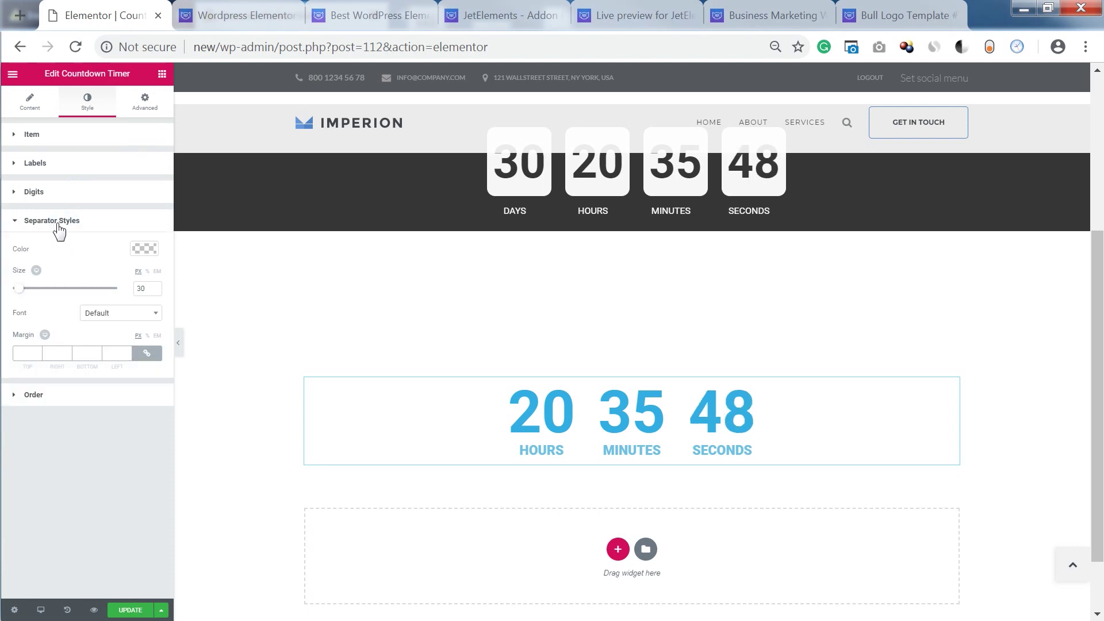
pyautogui.click(14, 224)
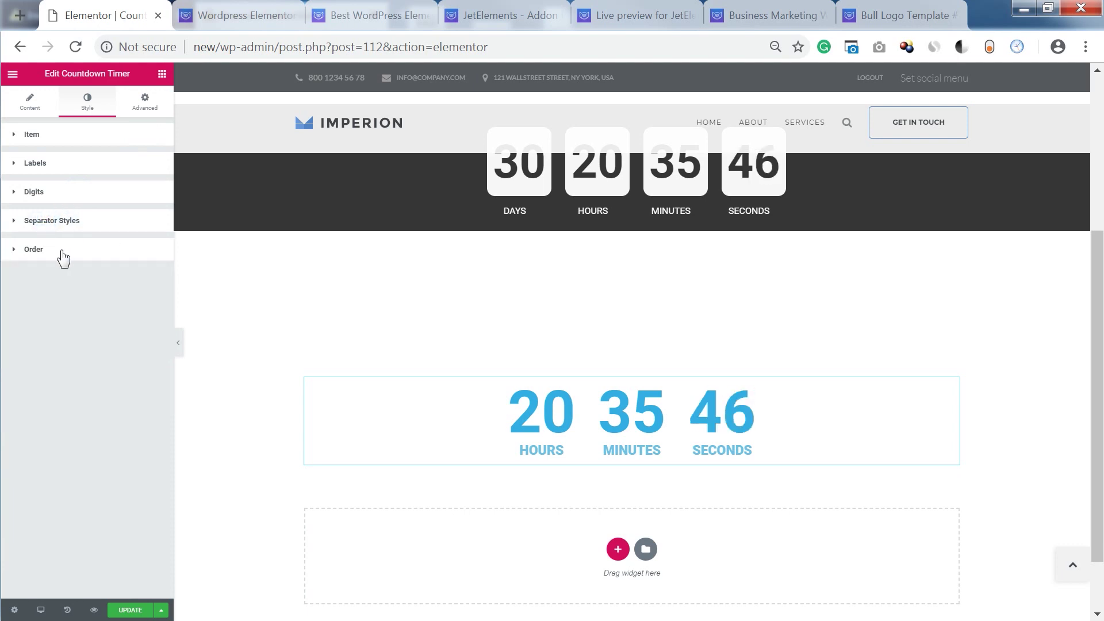
pyautogui.click(35, 249)
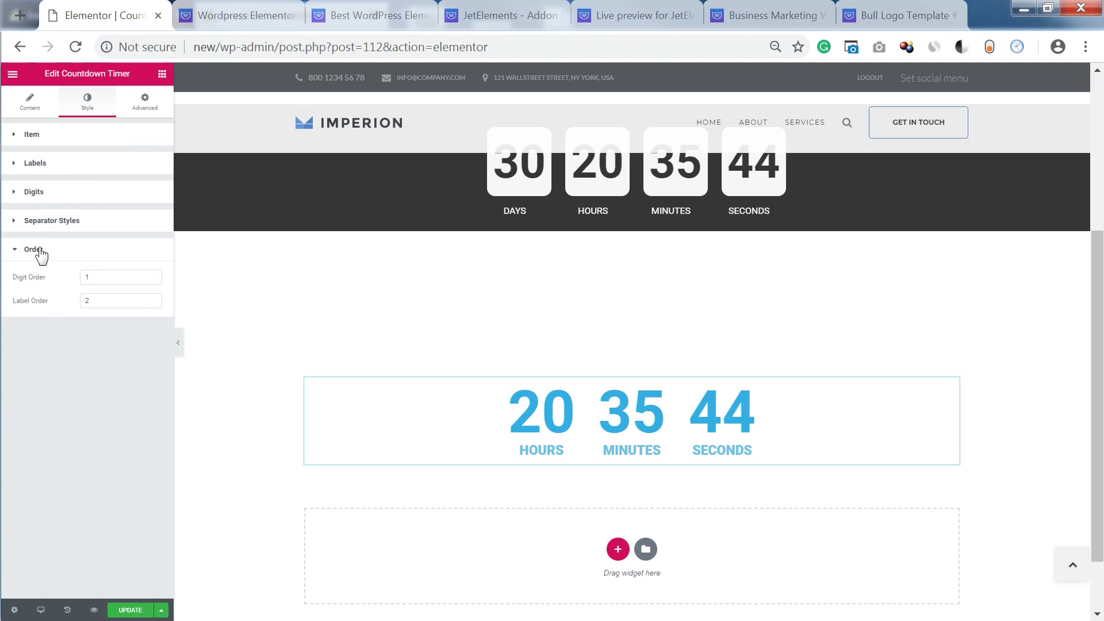
pyautogui.click(40, 250)
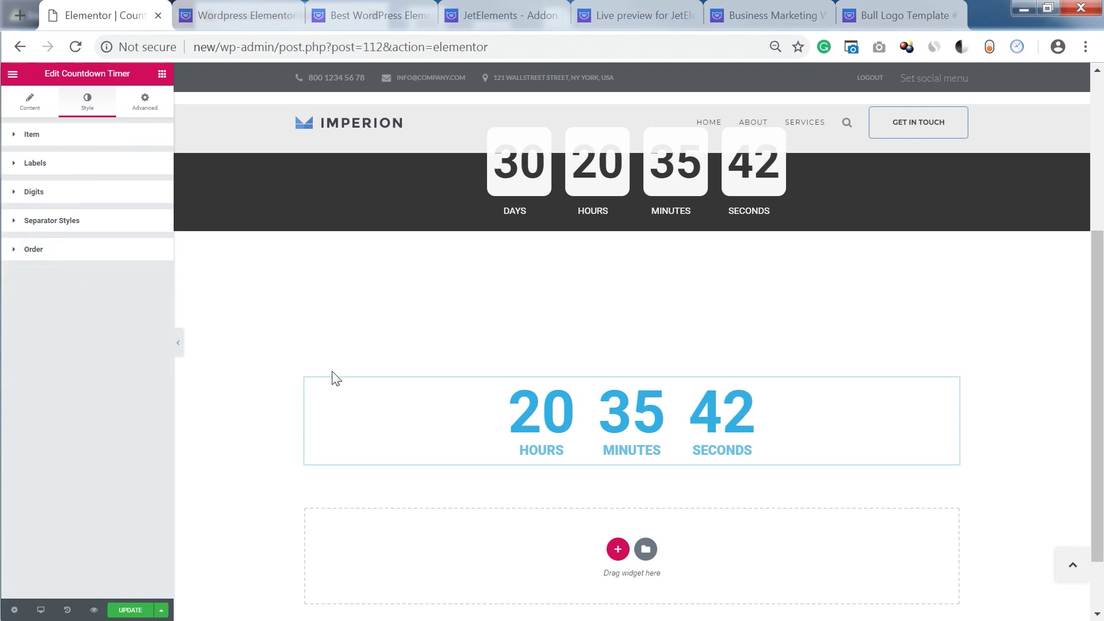
pyautogui.scroll(2, 429, 388)
# - Collapse the editing panel and scroll to the top of the full-width preview
pyautogui.click(177, 343)
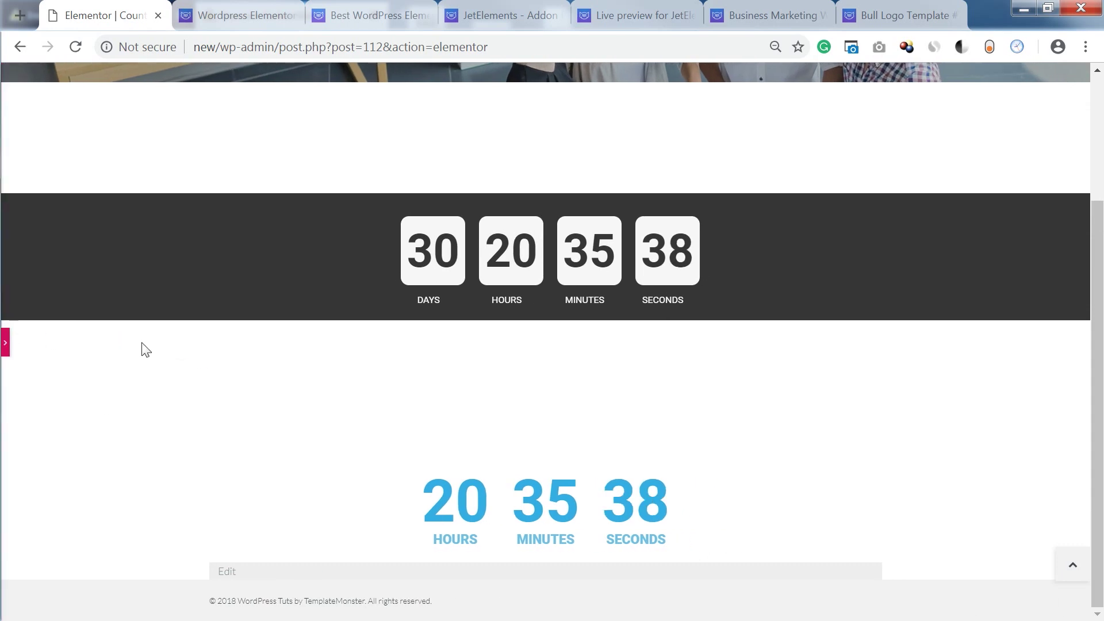
pyautogui.scroll(1, 153, 347)
pyautogui.moveTo(1098, 389); pyautogui.dragTo(1093, 321)
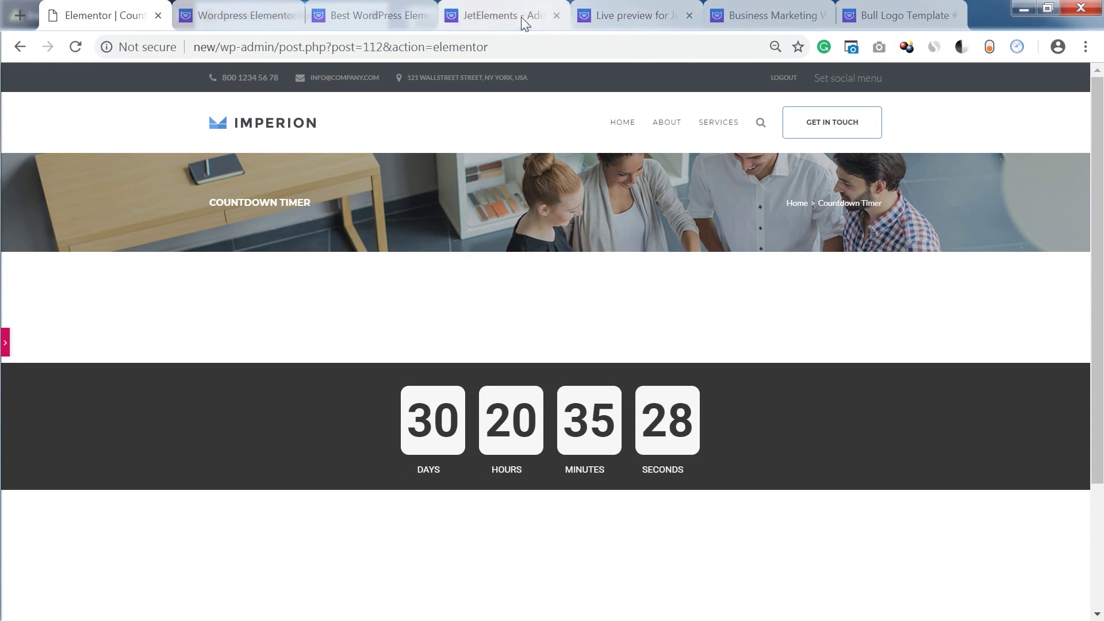
# - Go via the JetElements tab to the Imperion theme tab and highlight the $75 price
pyautogui.click(505, 16)
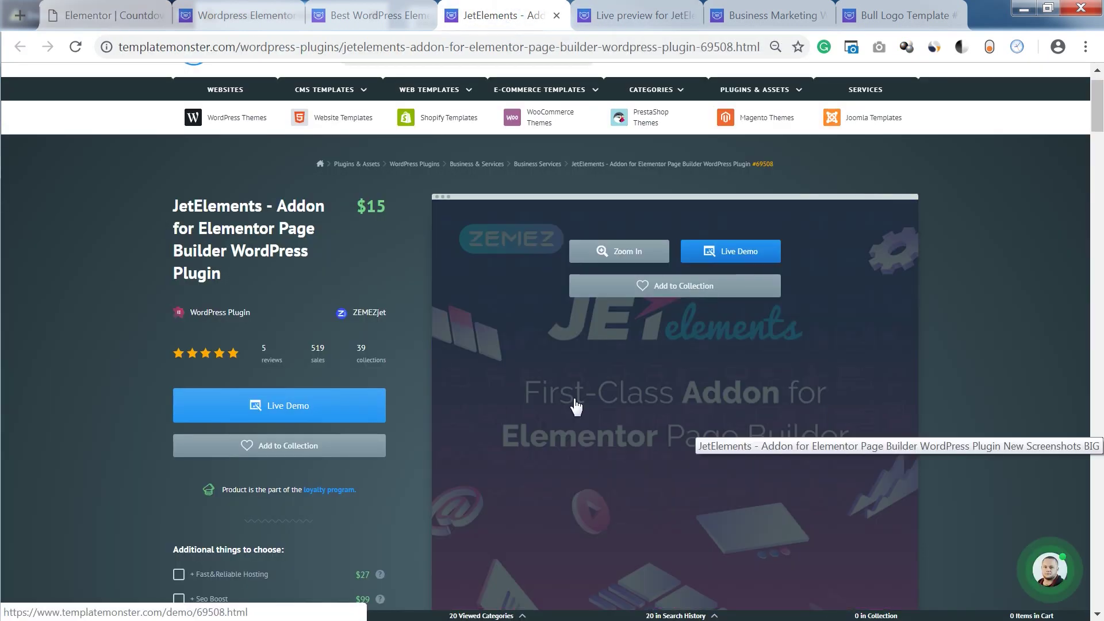
pyautogui.click(755, 25)
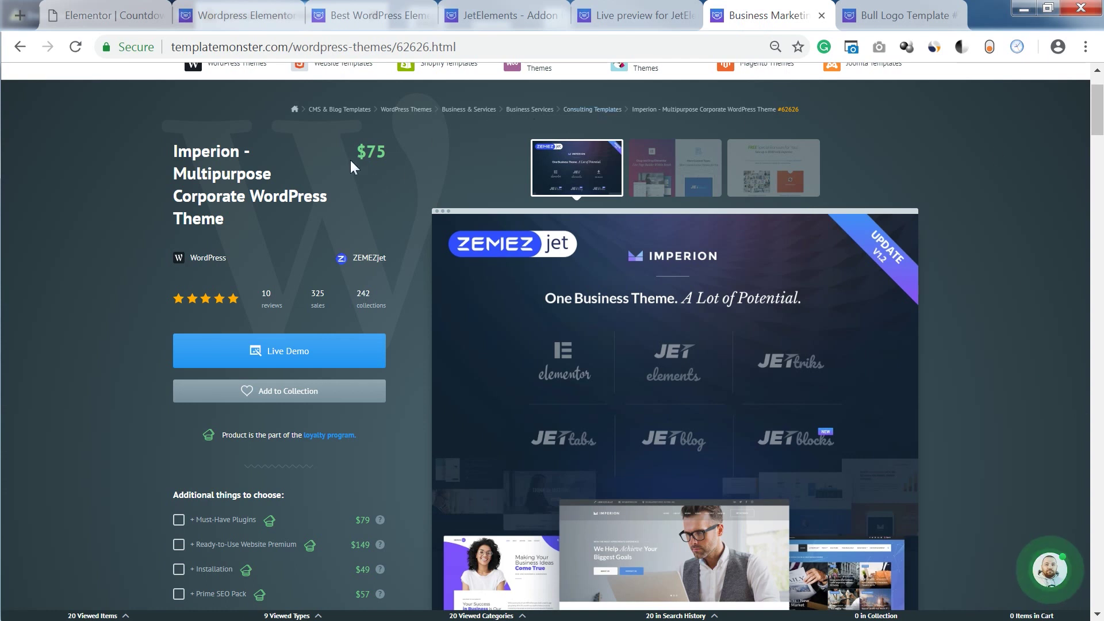
pyautogui.moveTo(351, 151); pyautogui.dragTo(381, 150)
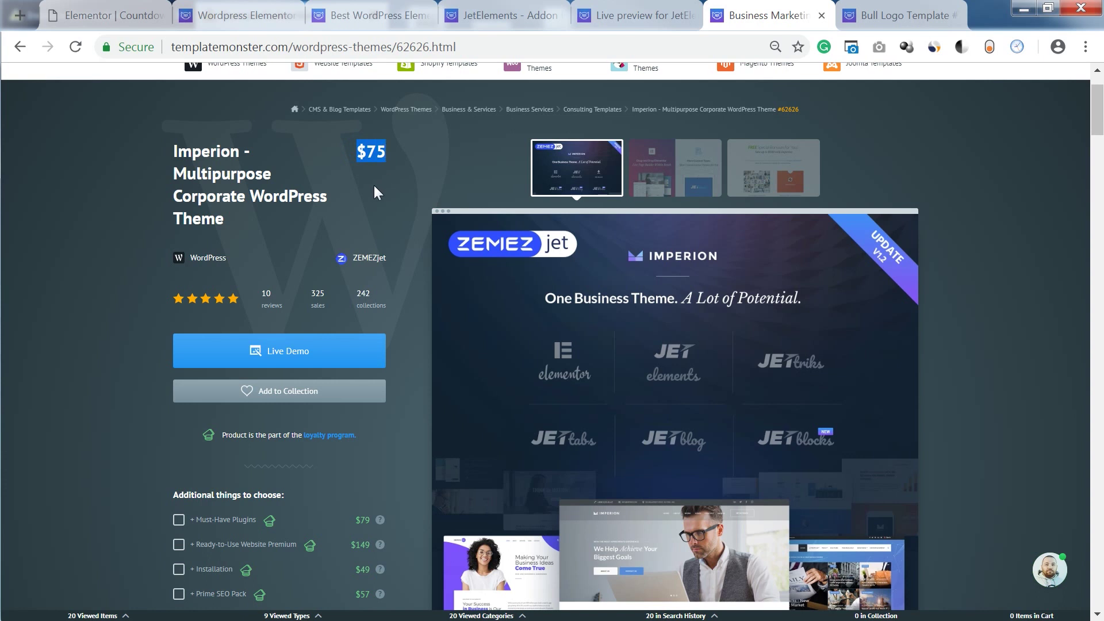